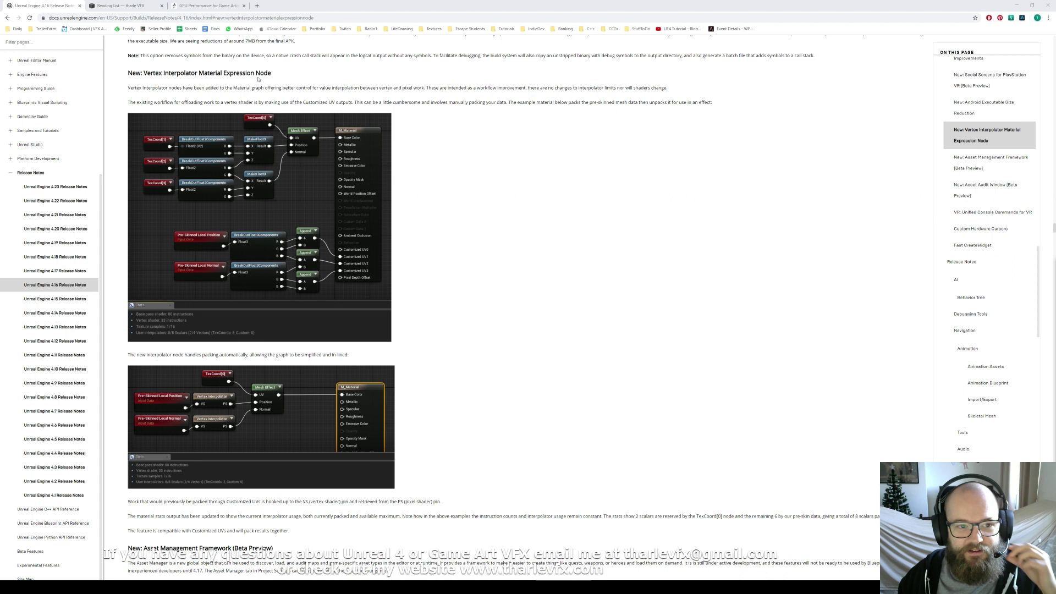
Read the release notes section on the new Vertex Interpolator material expression node.
drag(286, 74, 287, 86)
click(547, 245)
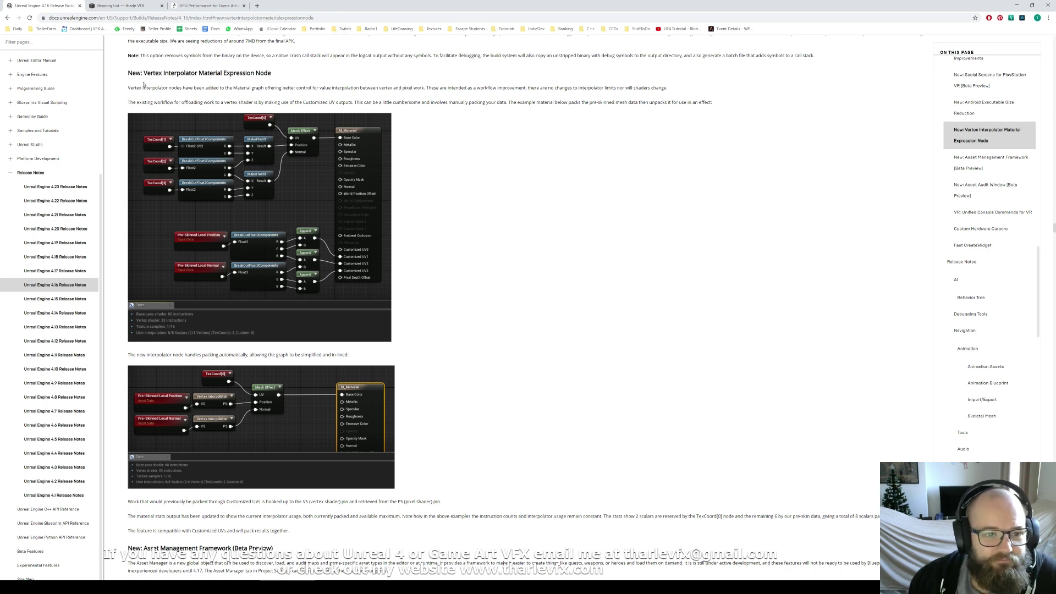
drag(143, 83, 535, 137)
click(586, 271)
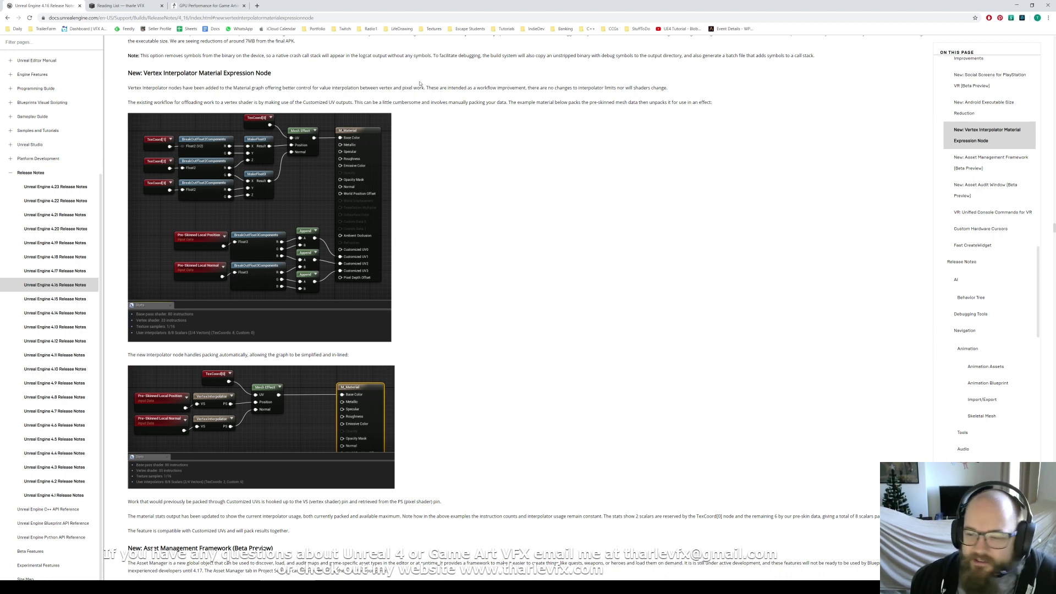
drag(420, 86, 453, 105)
click(488, 117)
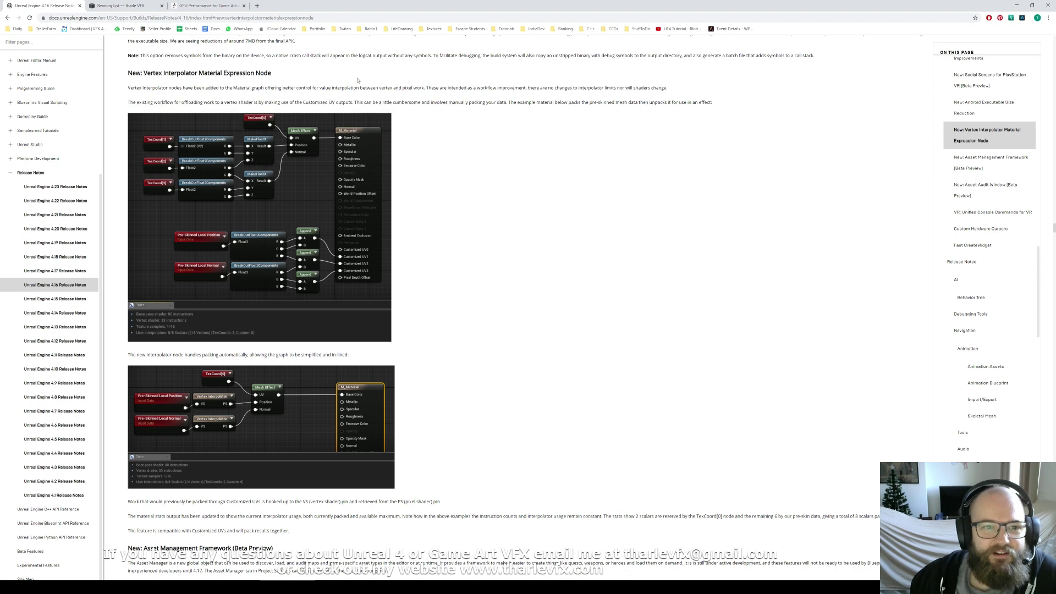
Read the rendering pipeline overview and its GPU stage diagram in the GPU Performance for Game Artists article.
click(209, 6)
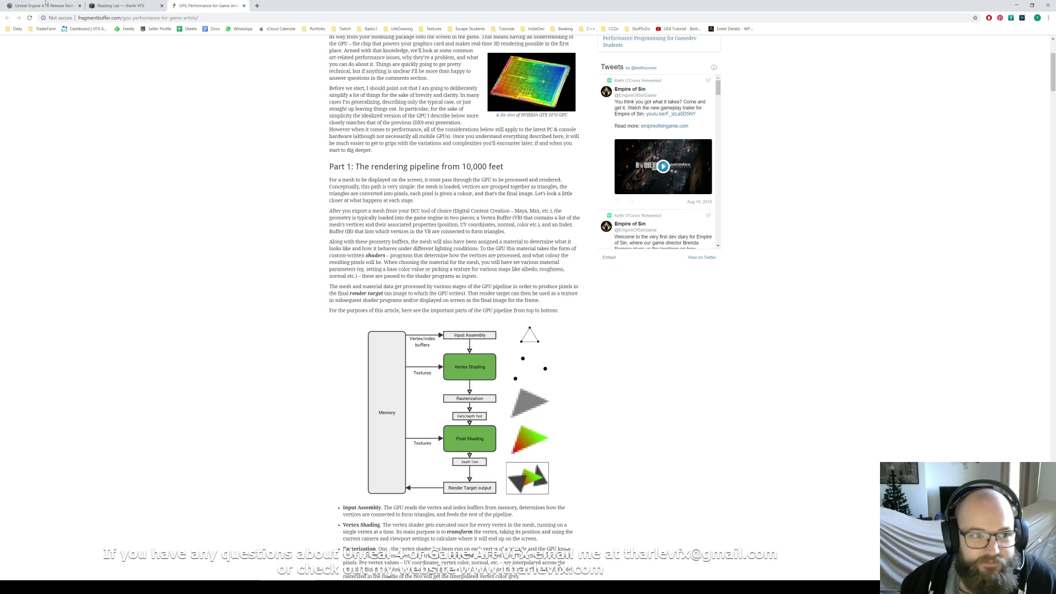
scroll(271, 180, up, 3)
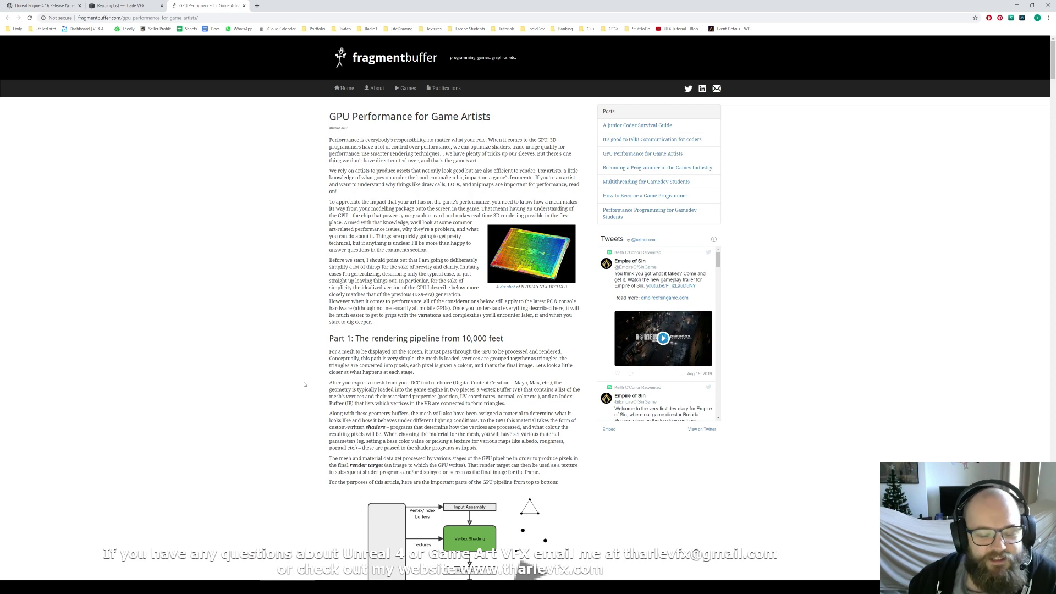
scroll(338, 252, down, 4)
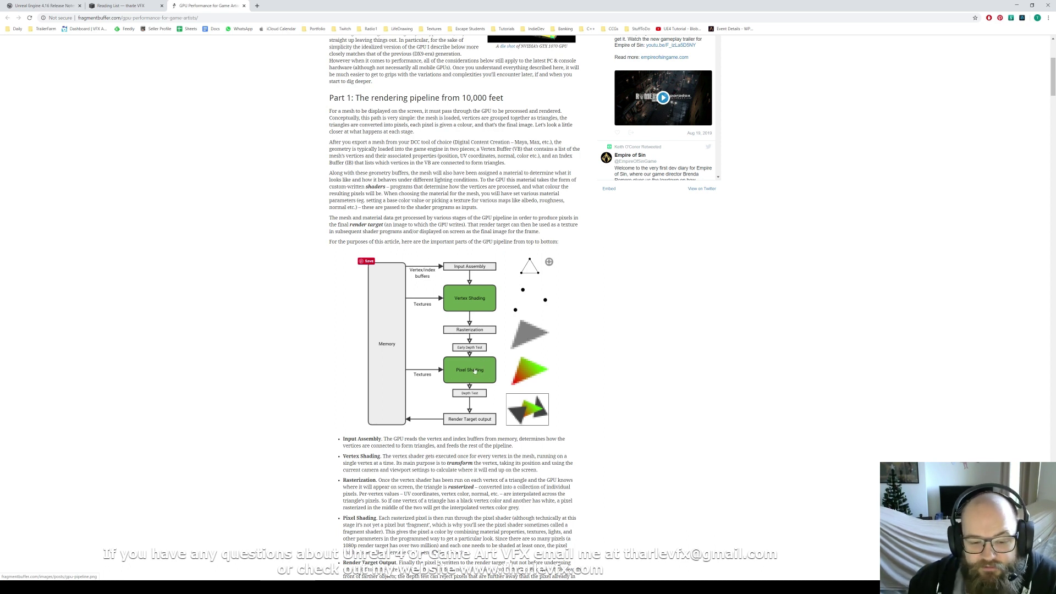
scroll(541, 303, down, 1)
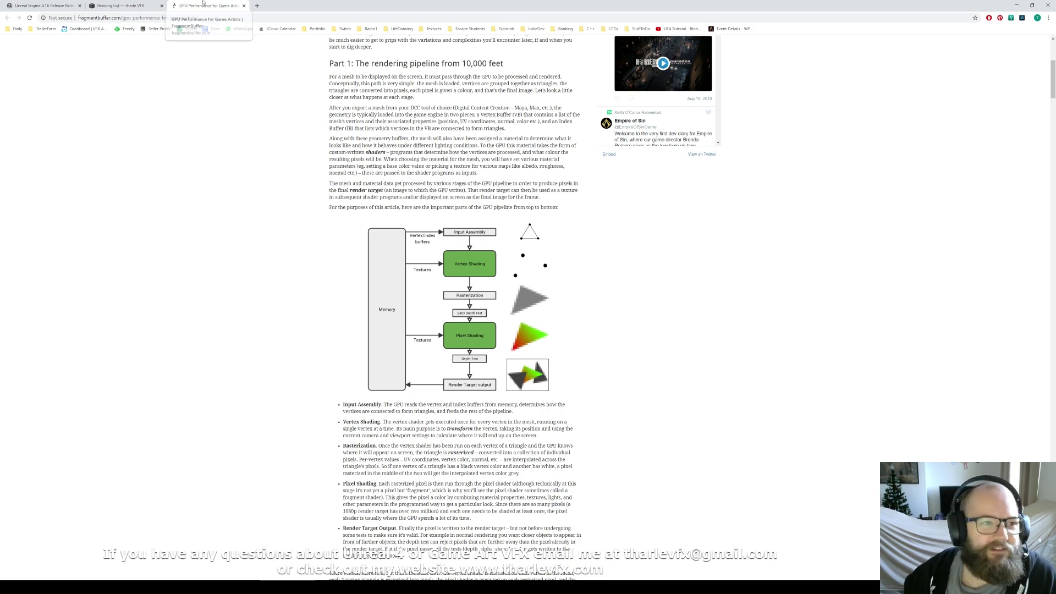
click(124, 5)
click(48, 5)
click(206, 3)
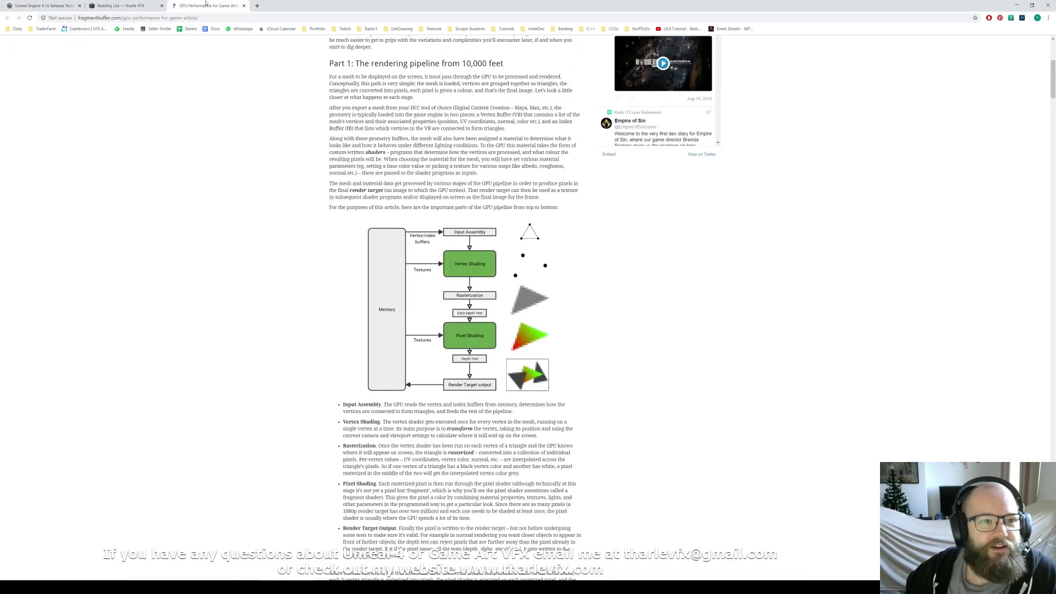
click(41, 5)
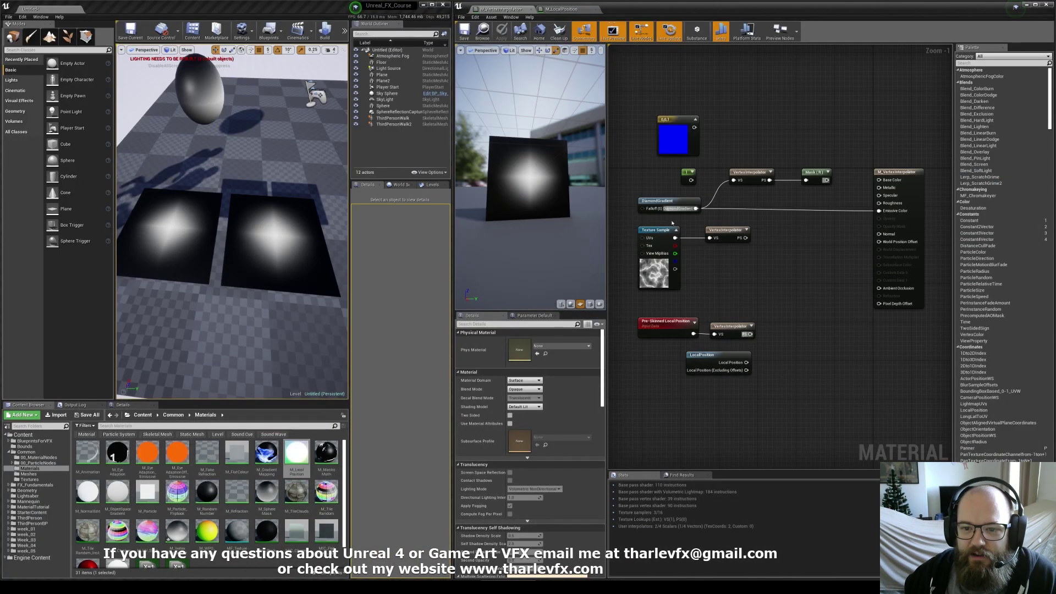
Connect the upper VertexInterpolator's PS output directly to Emissive Color, move the Mask (R) node aside, and apply the material.
click(672, 204)
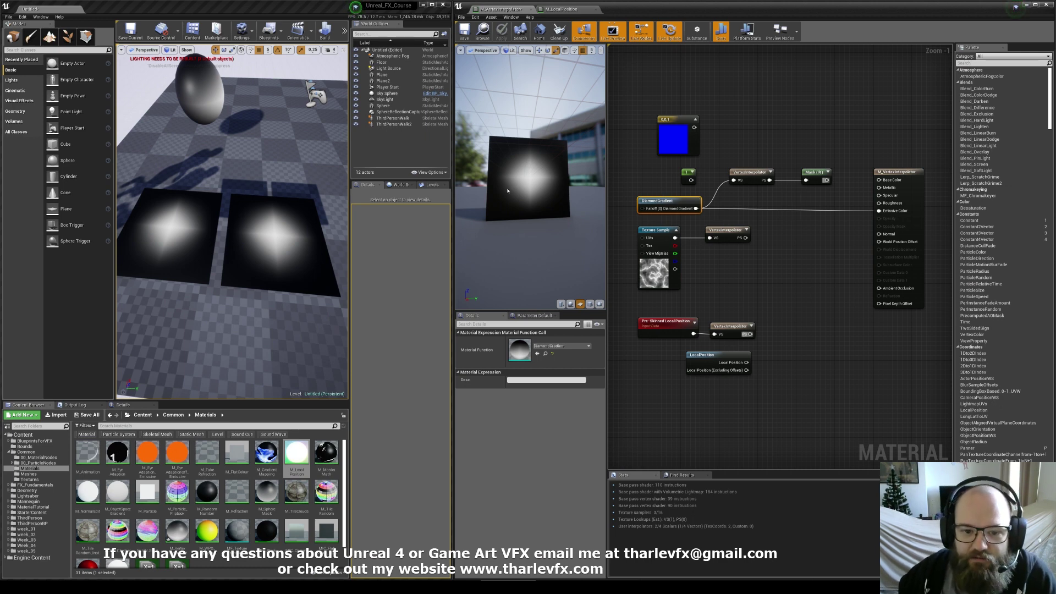
click(178, 231)
key(Escape)
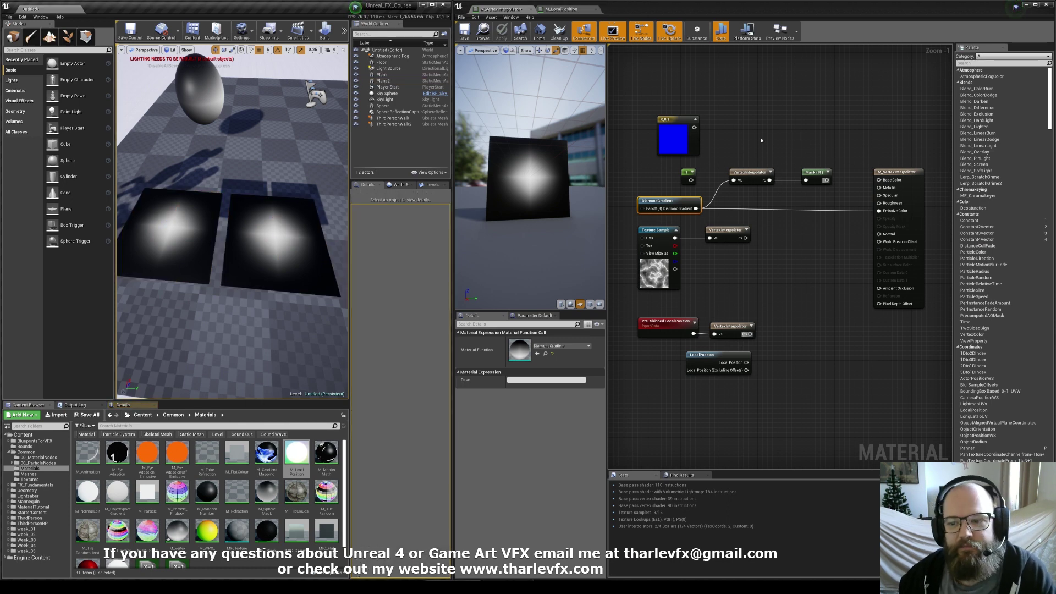
click(777, 205)
drag(755, 177, 879, 210)
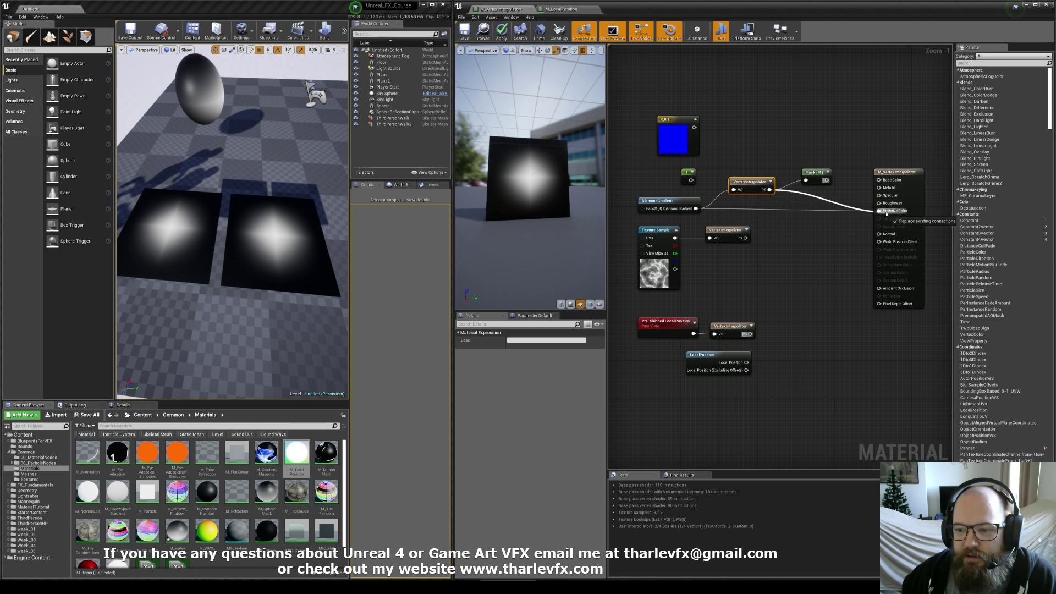
click(816, 165)
drag(816, 165, 821, 146)
click(790, 139)
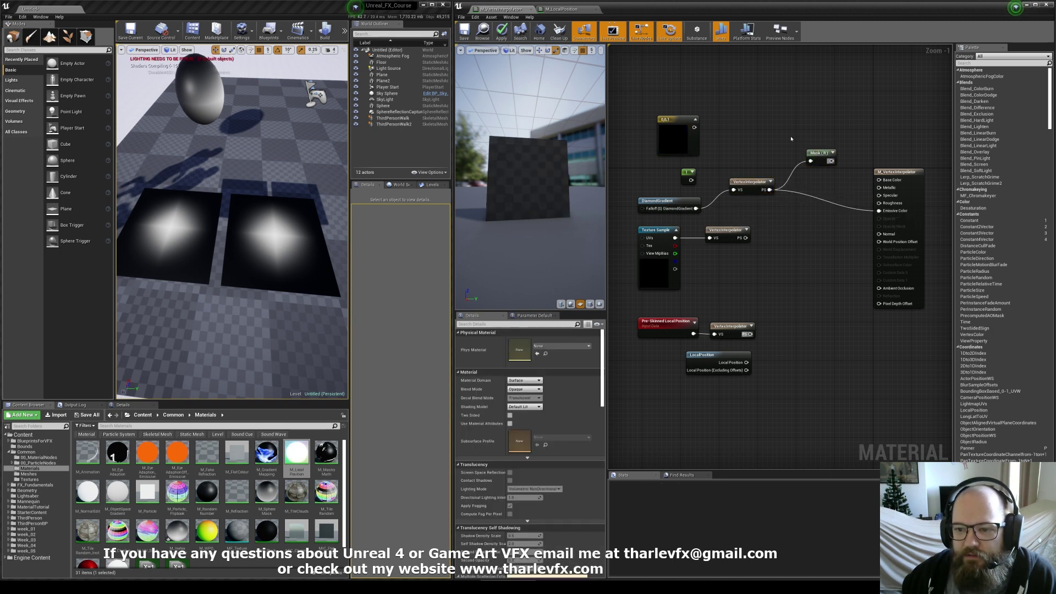
click(501, 31)
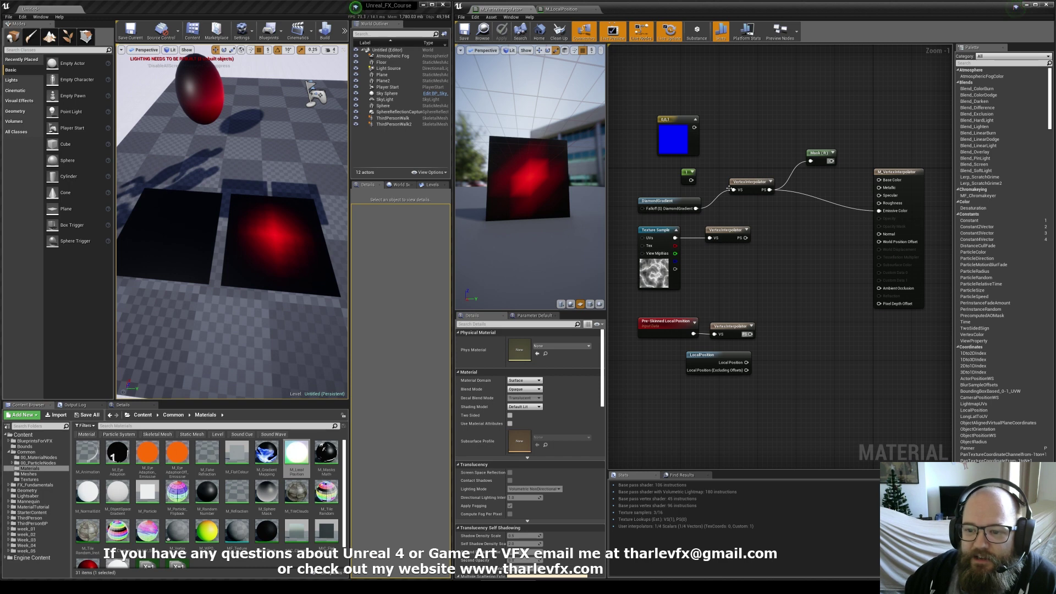
Feed the scalar constant and after it the blue Constant3Vector into the upper VertexInterpolator, setting the vector's G value to 0.5.
drag(731, 189, 692, 180)
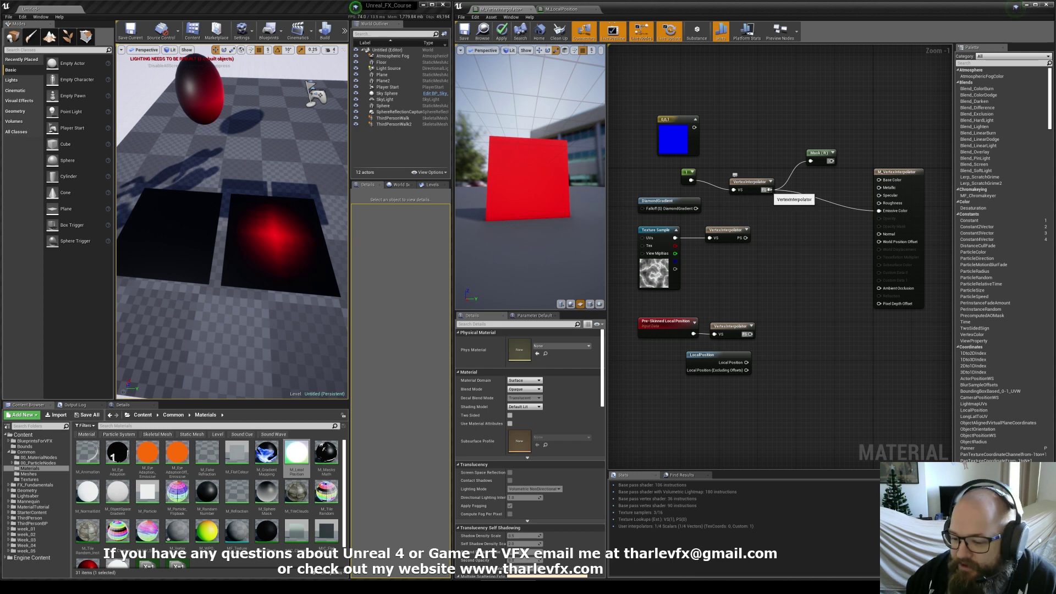
drag(733, 190, 699, 128)
click(686, 120)
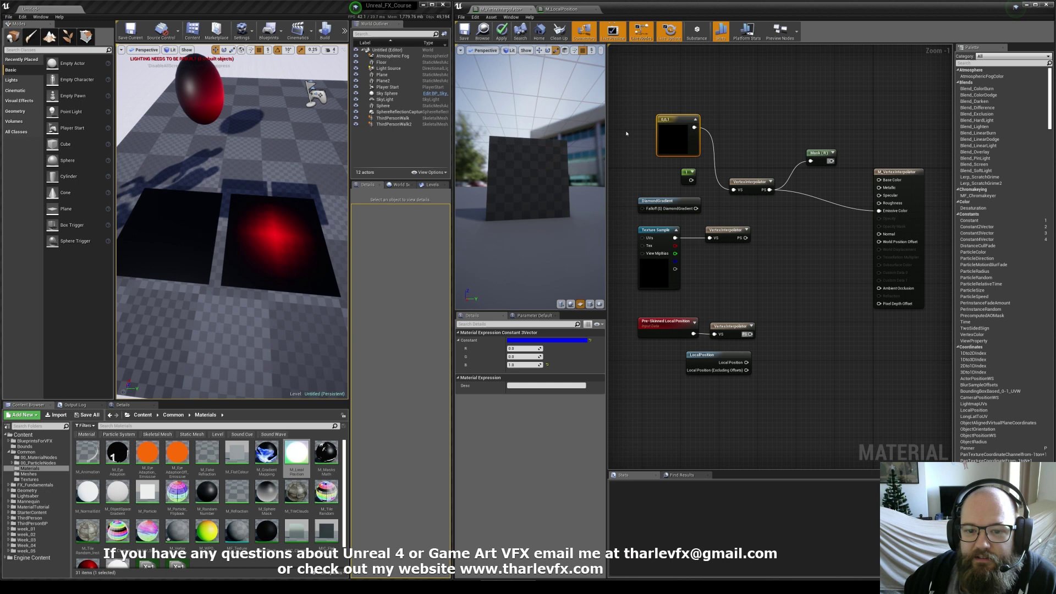
click(524, 357)
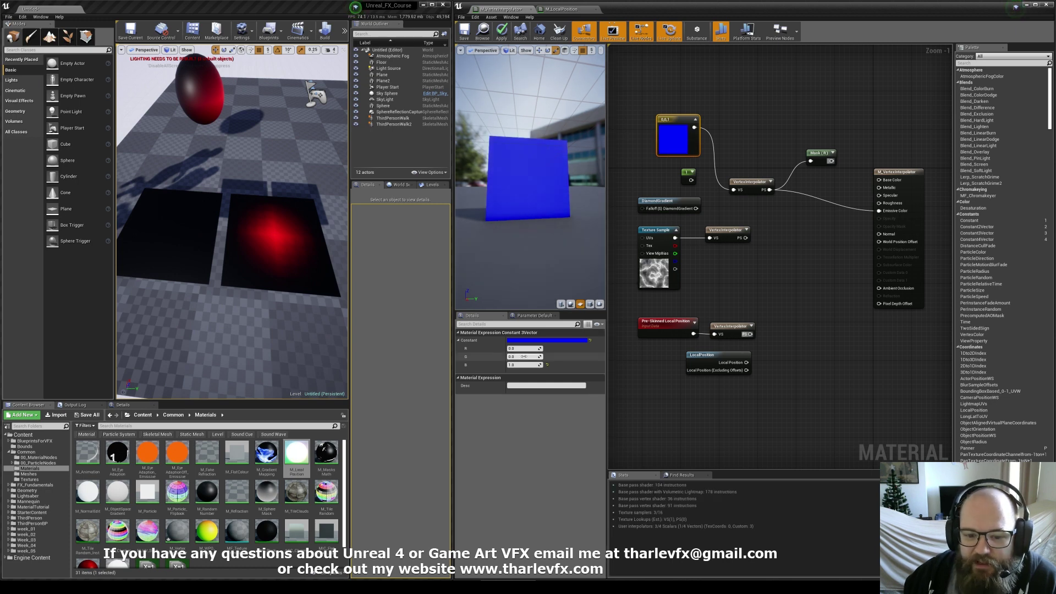
text(0.5)
key(Return)
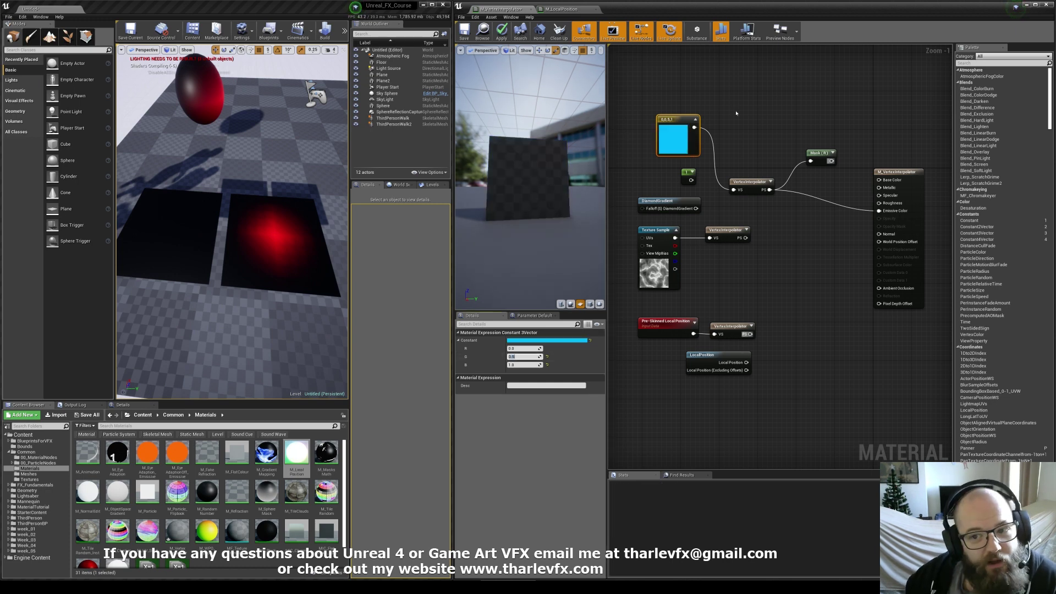
click(737, 157)
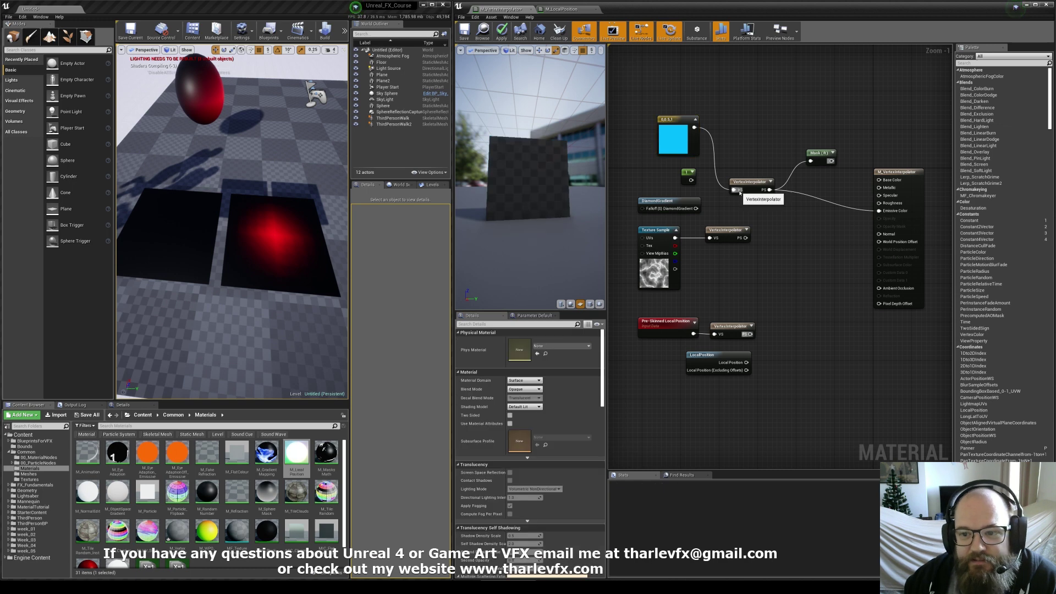
Route DiamondGradient through the upper VertexInterpolator and Mask (R) into Emissive Color, line the nodes up, and apply the material.
drag(733, 189, 696, 209)
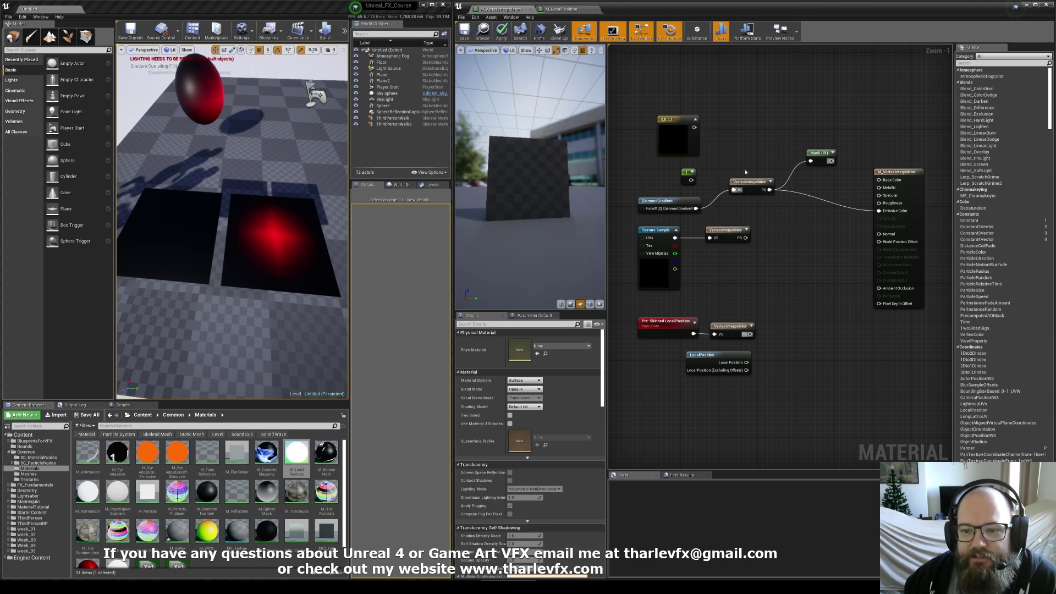
drag(831, 160, 878, 210)
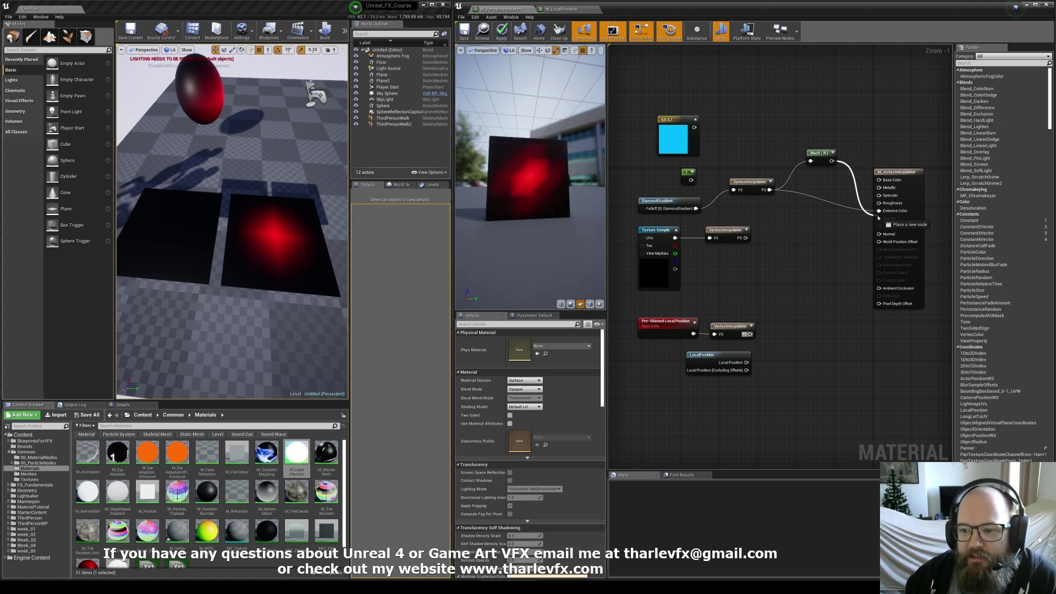
drag(818, 153, 799, 181)
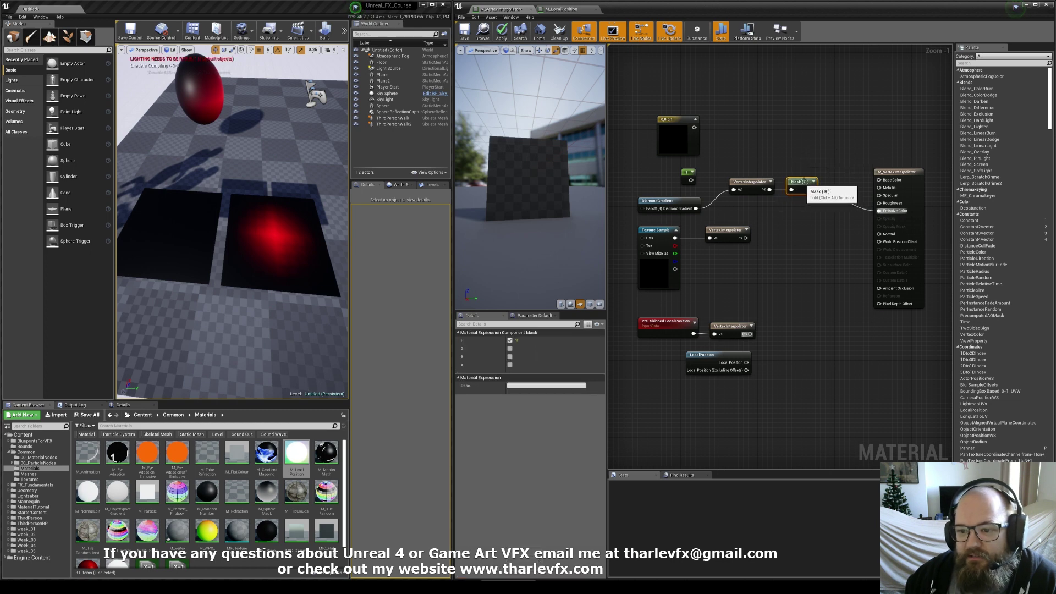
click(501, 30)
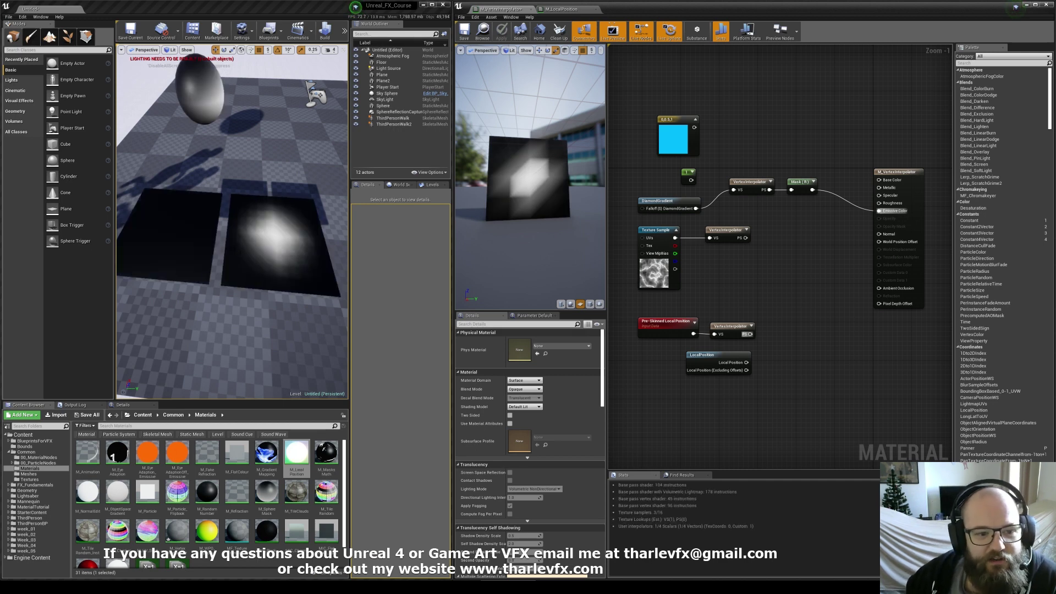
mouse_move(758, 185)
mouse_down()
mouse_move(748, 194)
mouse_move(742, 184)
mouse_up()
click(745, 179)
click(716, 173)
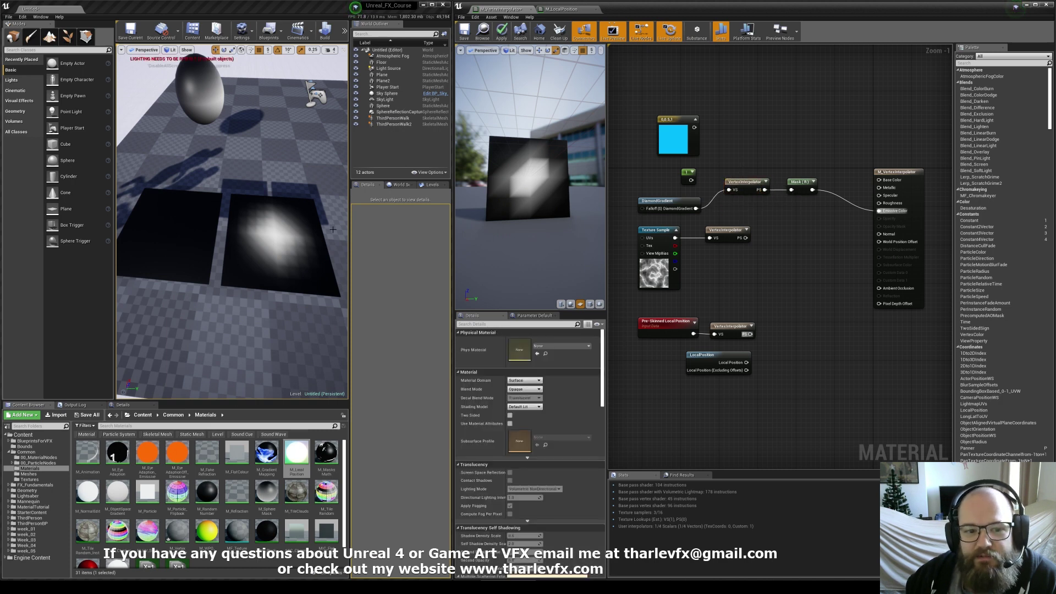
Compare the mesh density of the two planes in the level viewport using wireframe view.
click(170, 226)
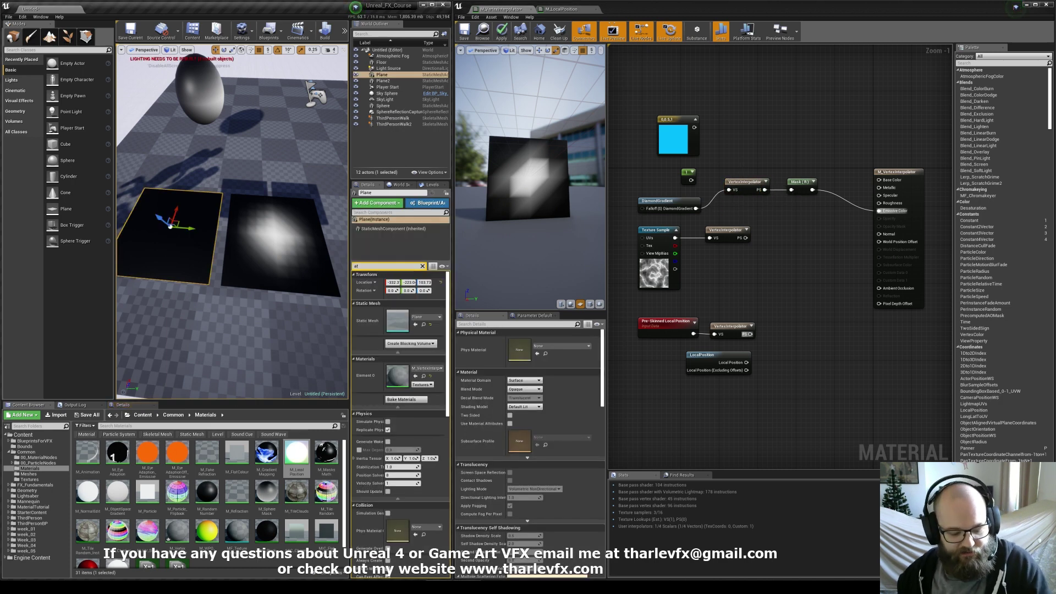
key(alt+2)
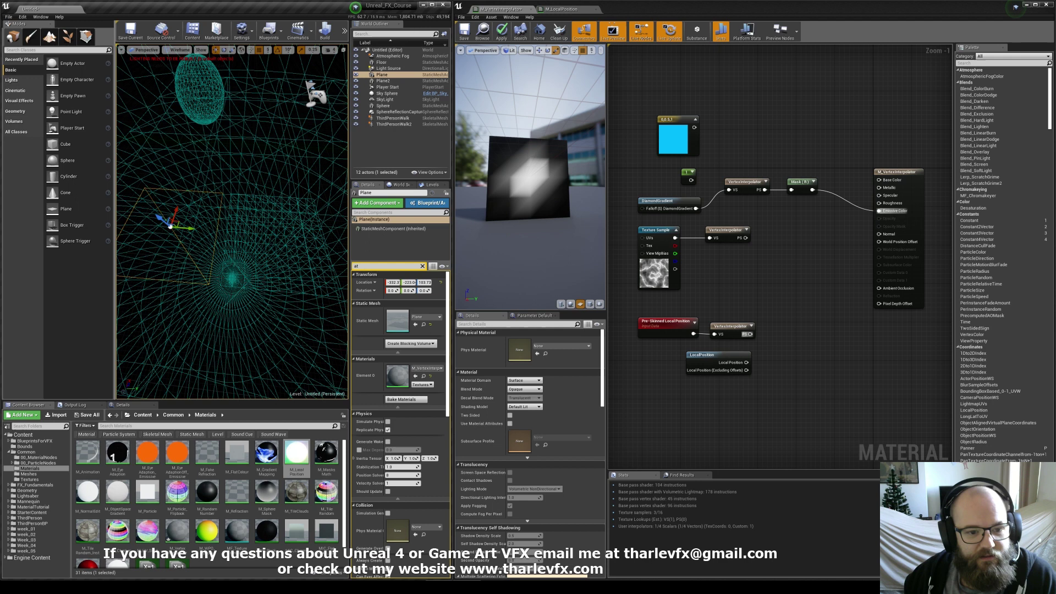
click(287, 237)
click(289, 237)
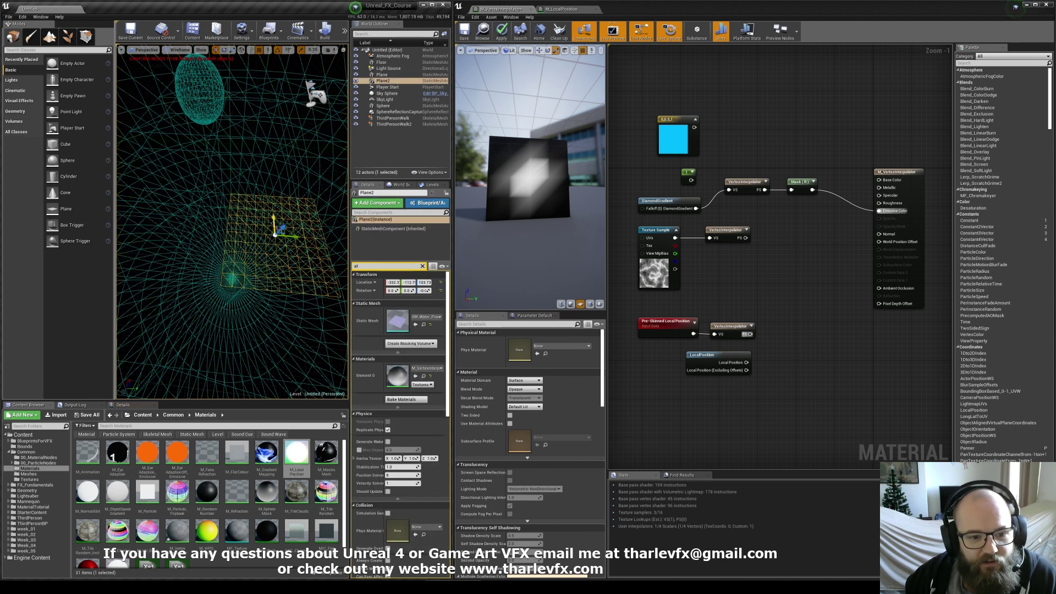
Check the material preview mesh in wireframe view, return both viewports to lit view, and clear the selection.
click(539, 185)
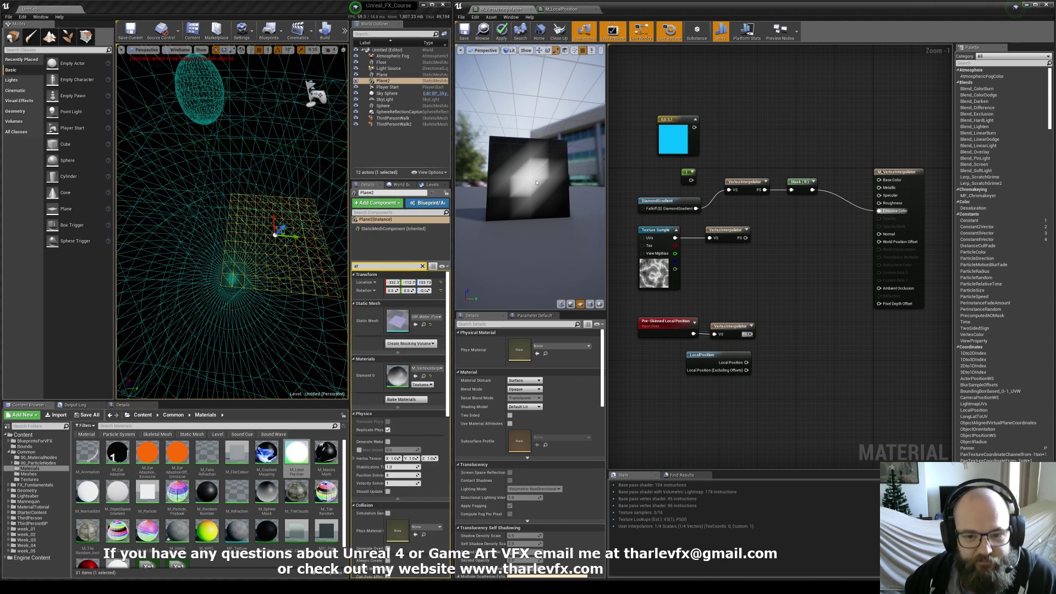
key(alt+2)
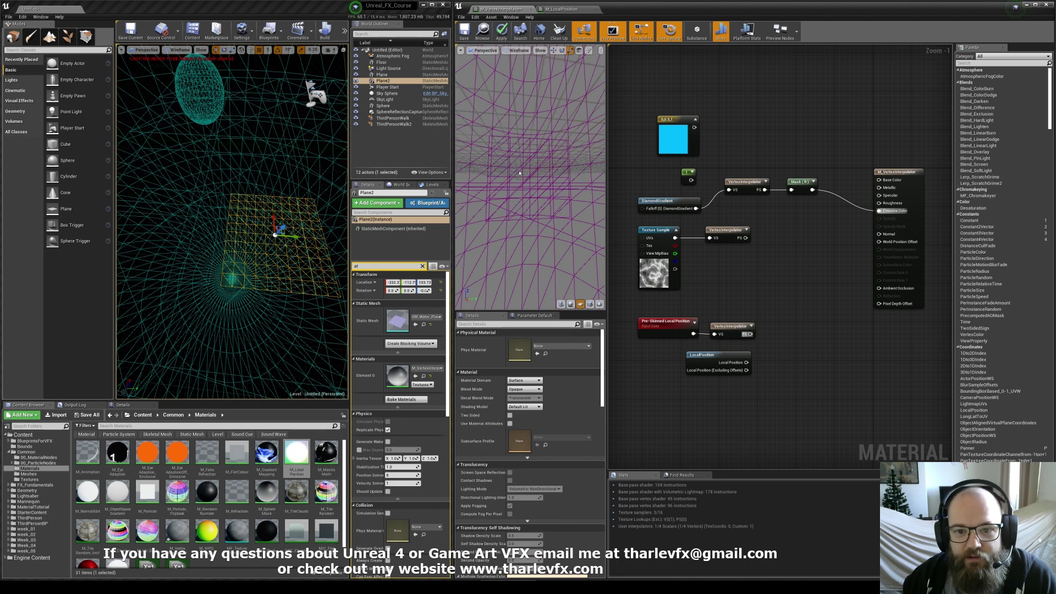
mouse_move(520, 173)
mouse_down()
mouse_move(532, 190)
mouse_move(519, 176)
mouse_up()
key(alt+4)
click(296, 197)
key(alt+4)
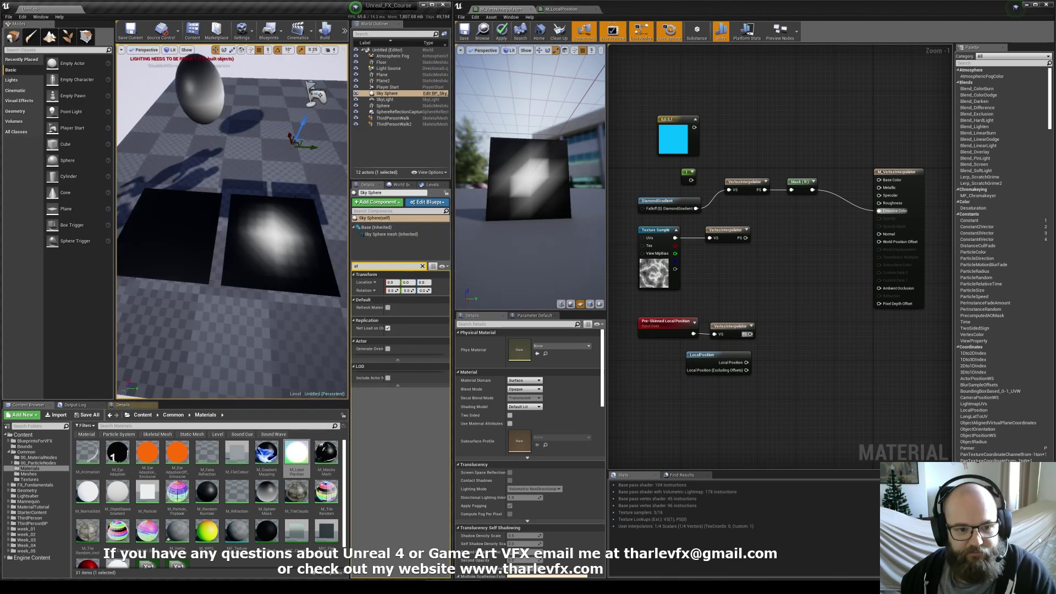
key(Escape)
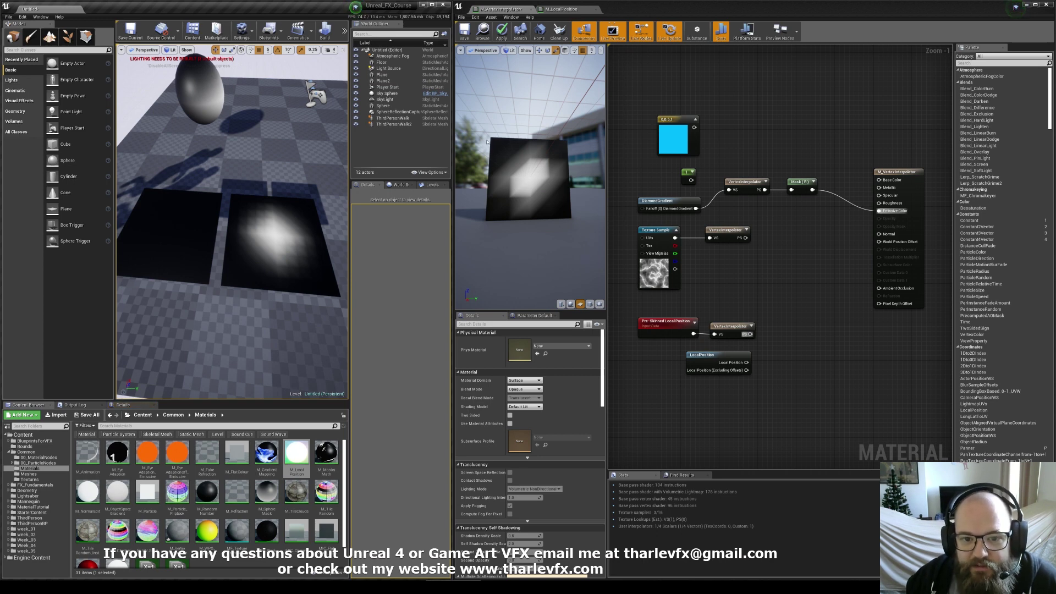
Wire DiamondGradient directly into Emissive Color for comparison, restore the Mask (R) connection, and inspect the preview plane up close.
click(668, 205)
ctrl+drag(696, 209, 889, 212)
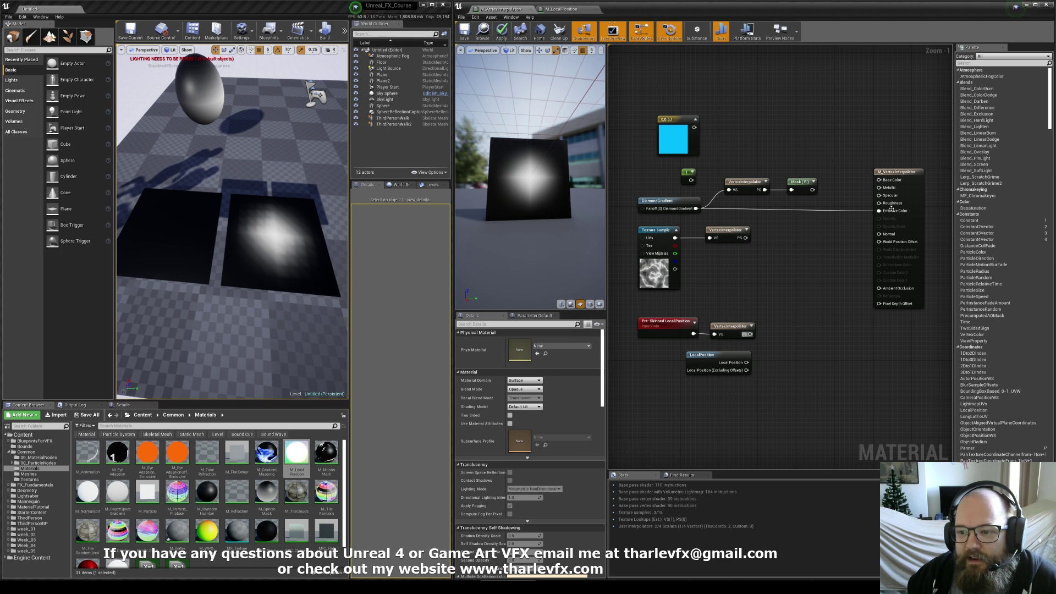
drag(891, 208, 812, 189)
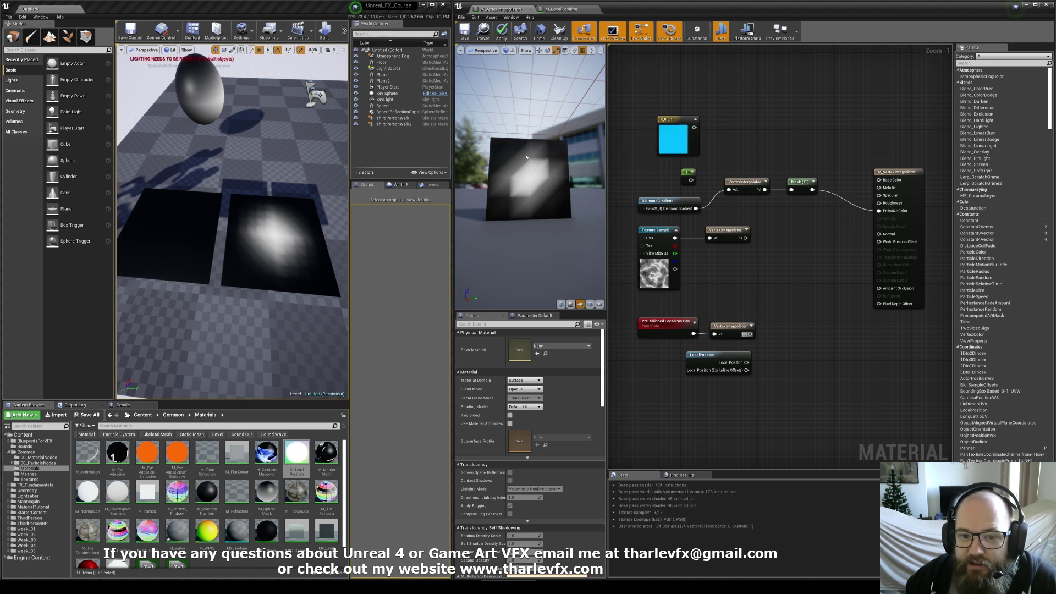
right_drag(542, 179, 543, 212)
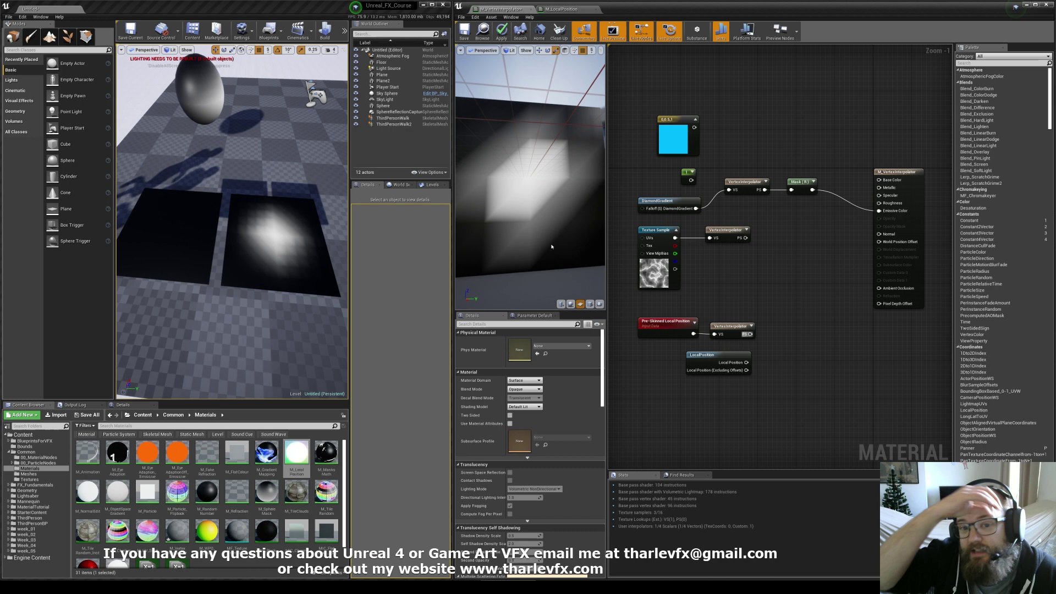
scroll(511, 222, down, 4)
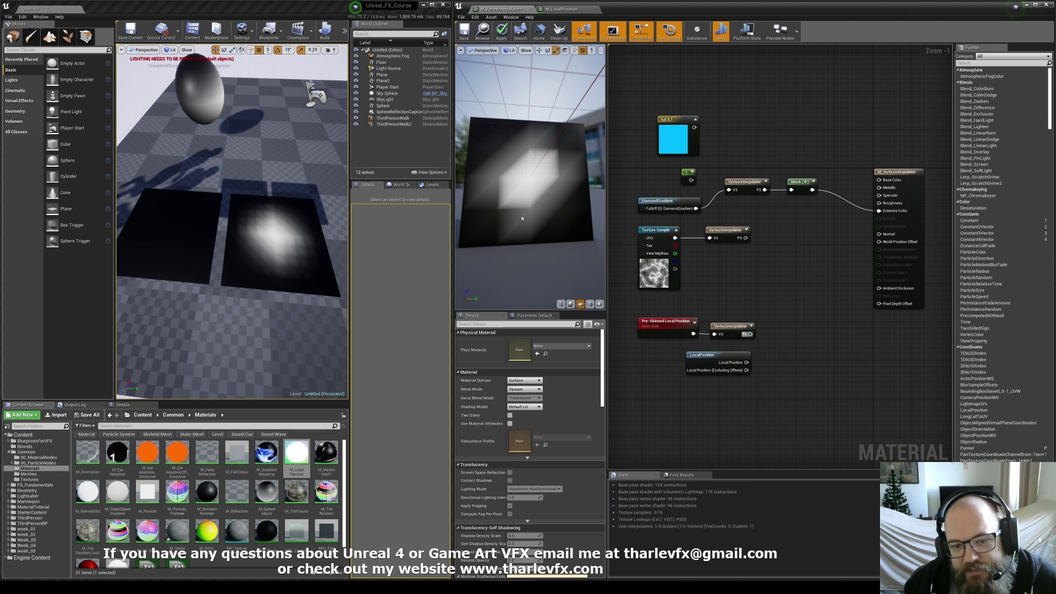
Check the preview plane's mesh in wireframe view, return it to lit view, and compare the two planes in the level.
key(alt+2)
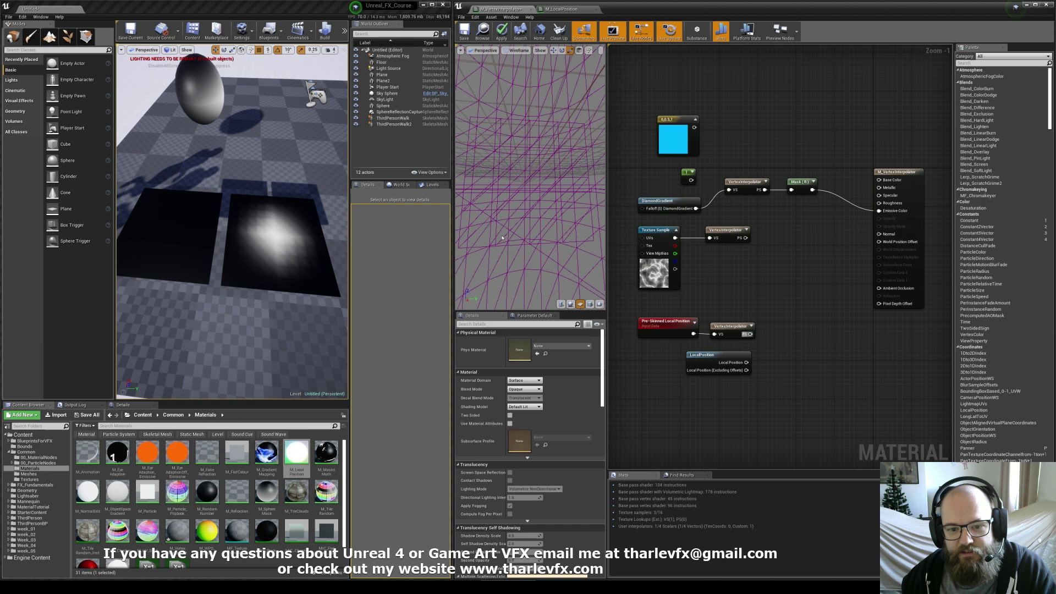
key(alt+4)
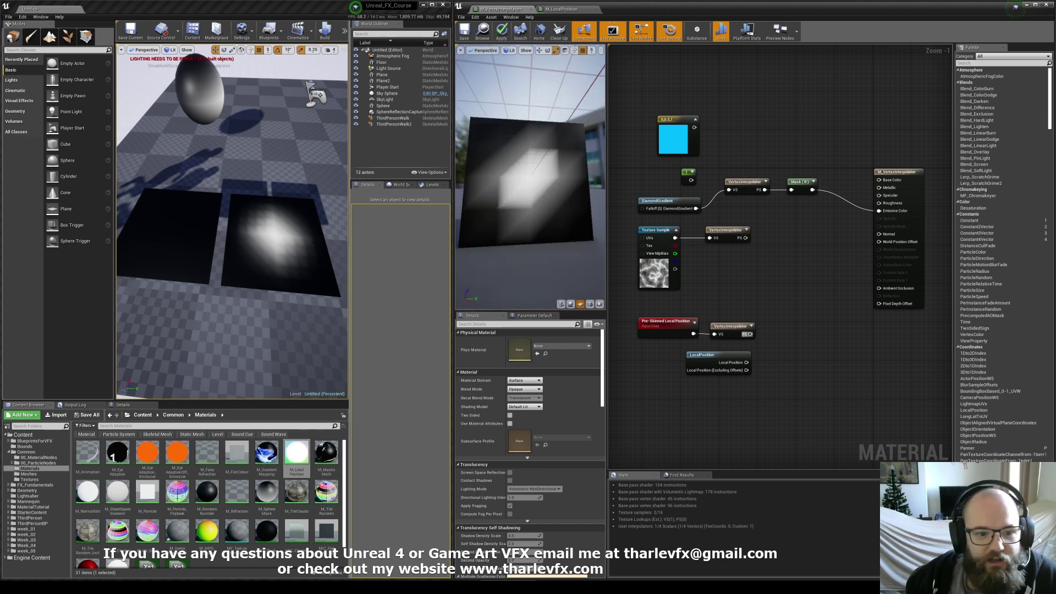
click(266, 249)
click(194, 251)
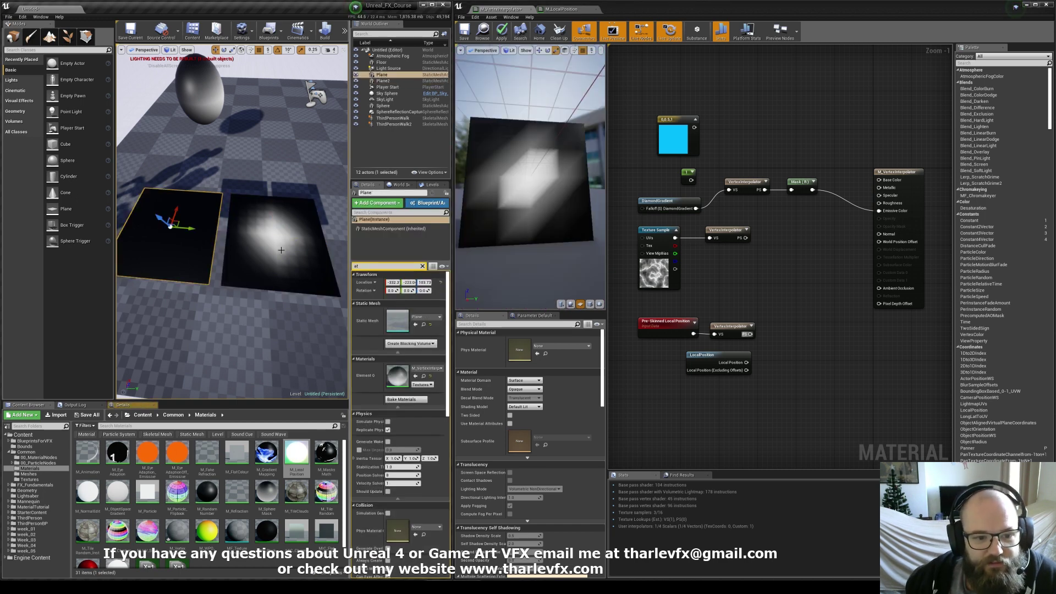
click(280, 250)
click(197, 255)
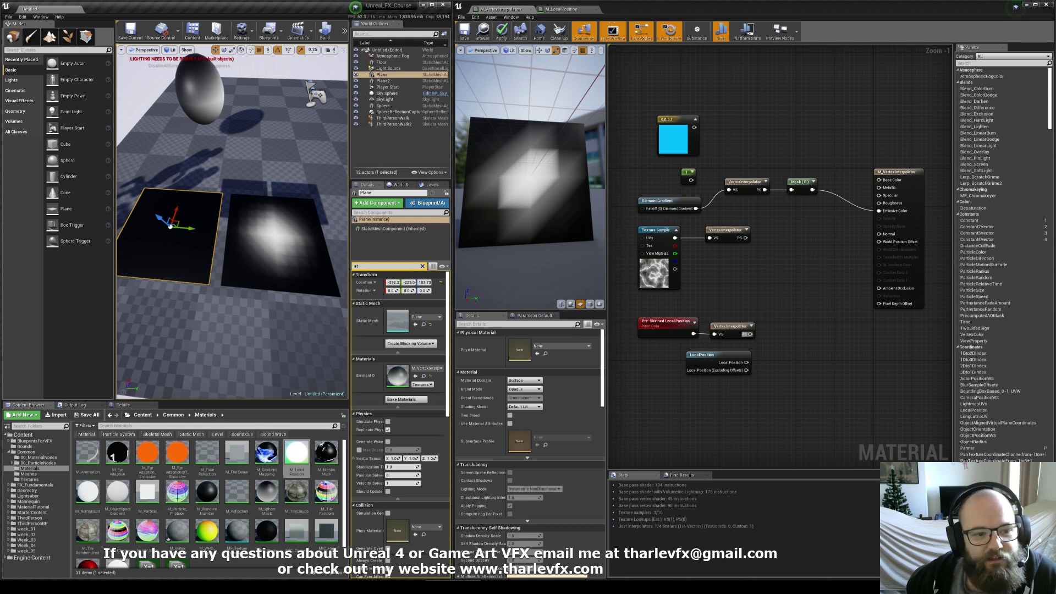
key(ctrl+z)
key(ctrl+z)
key(ctrl+z)
key(ctrl+z)
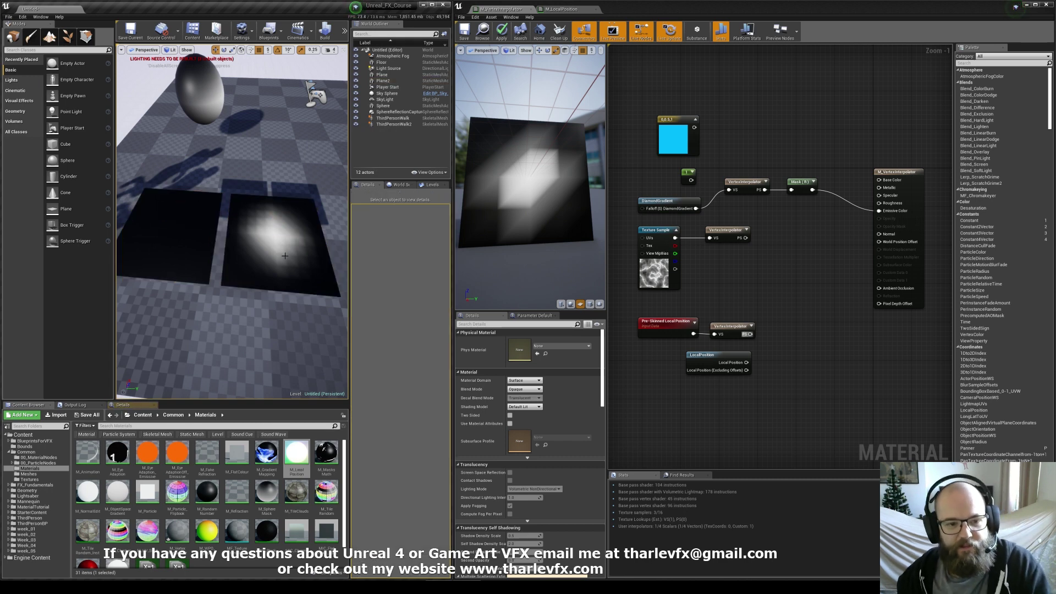
Wire the Texture Sample's VertexInterpolator output into Emissive Color, apply the material, and inspect the two planes in the level.
drag(746, 237, 891, 213)
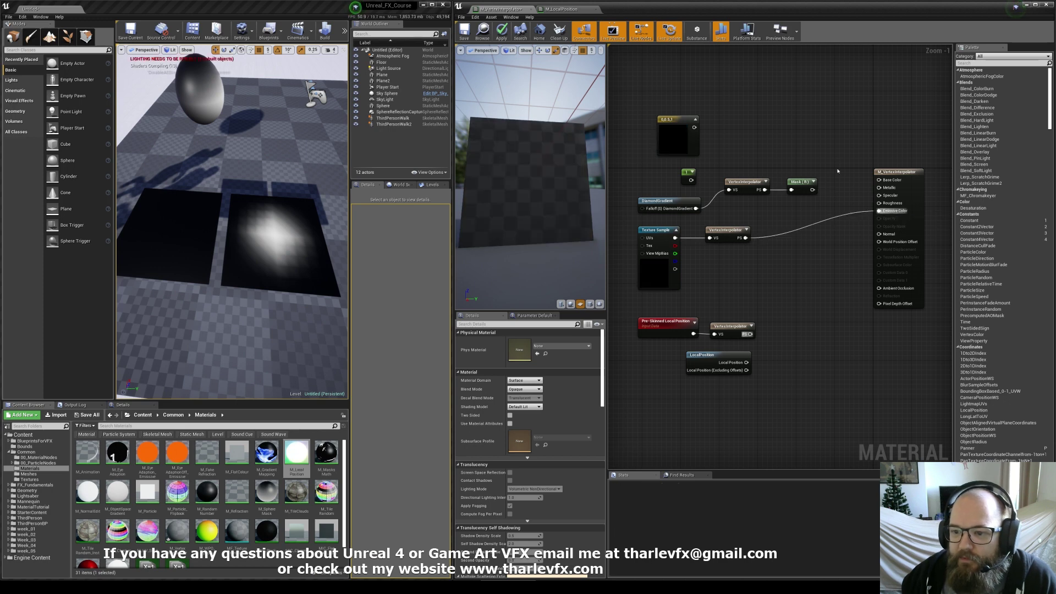
click(652, 273)
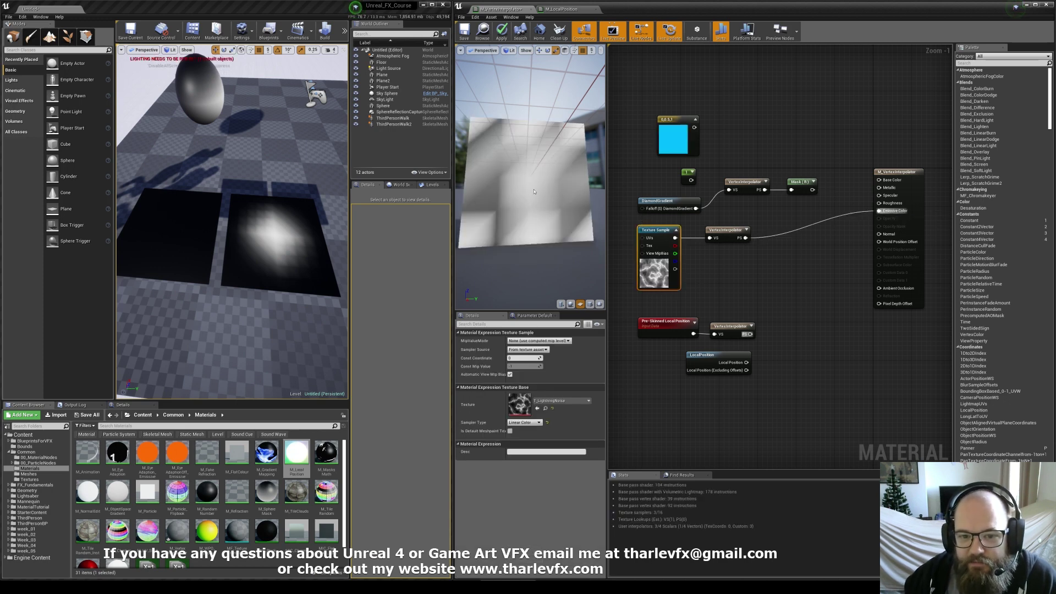
click(502, 32)
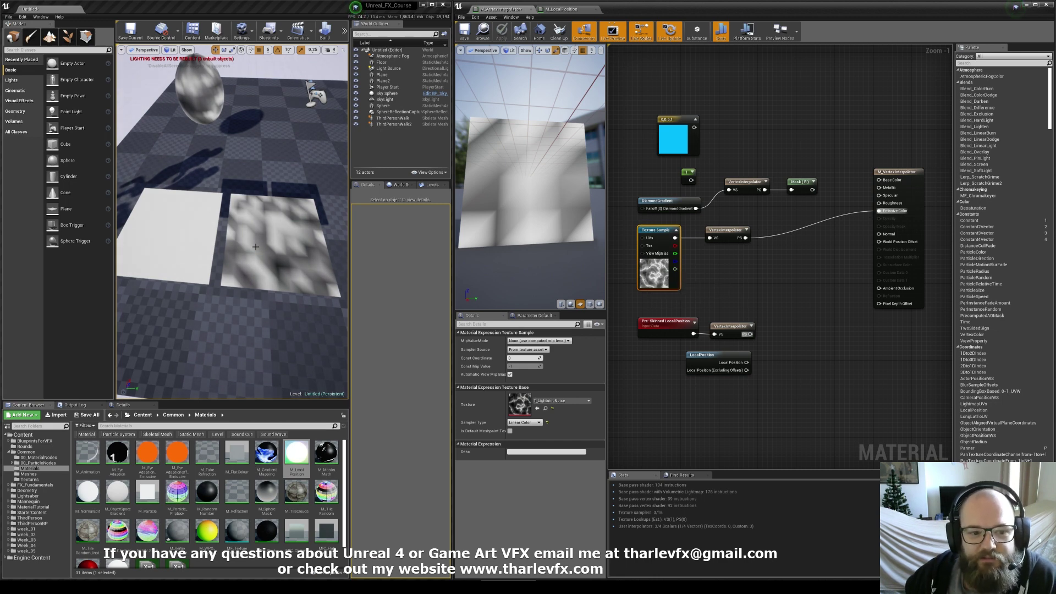
drag(275, 248, 232, 234)
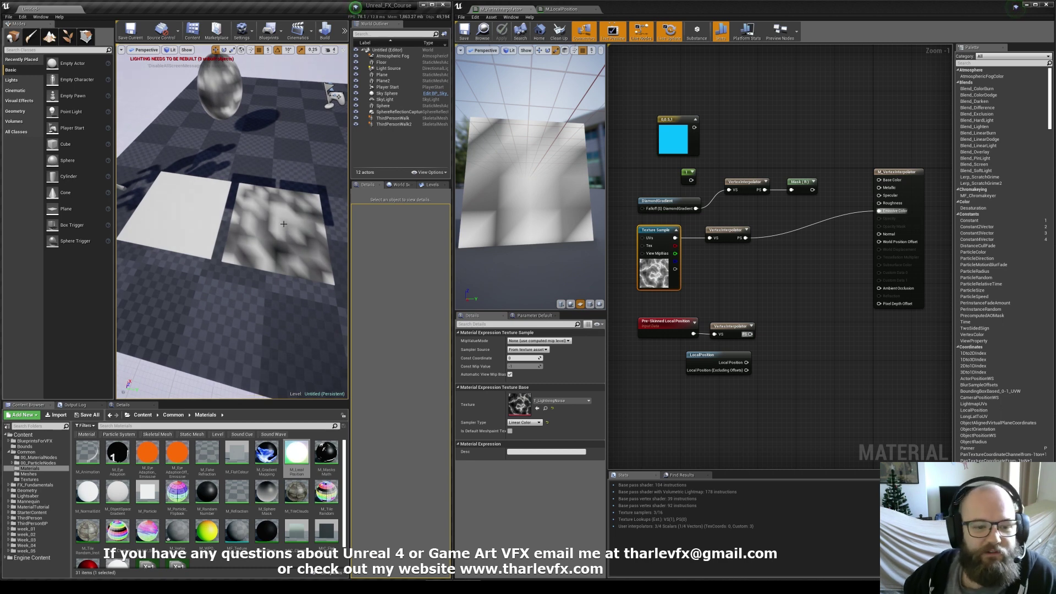
click(745, 277)
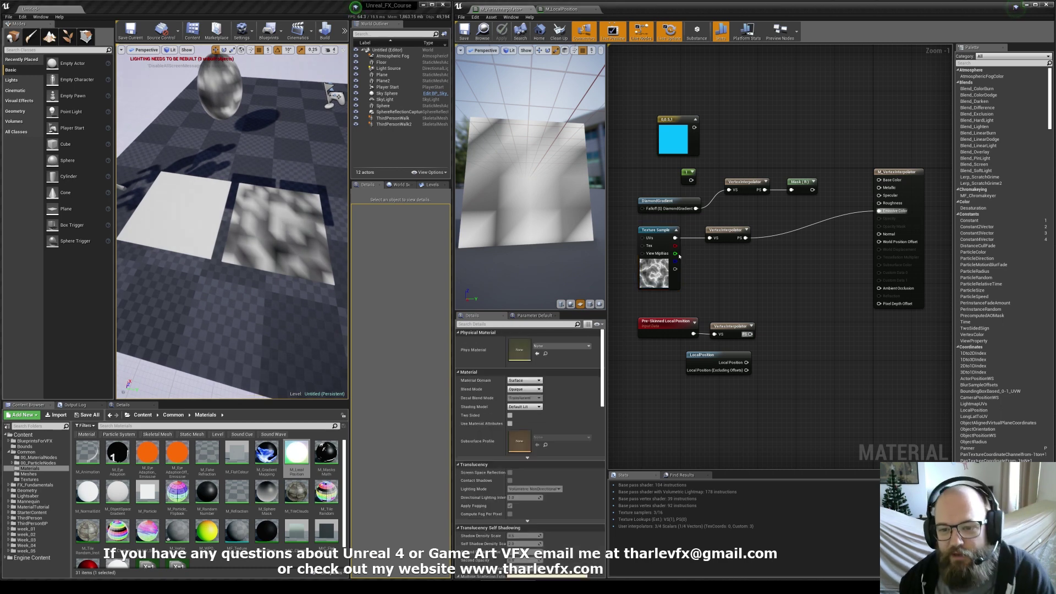
click(720, 231)
click(716, 263)
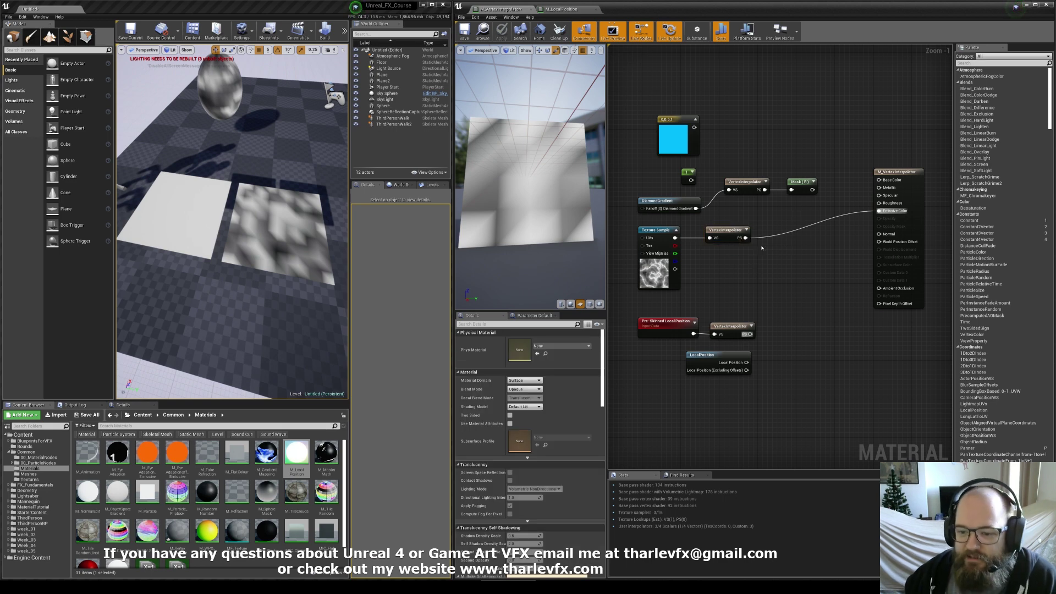
drag(827, 287, 629, 125)
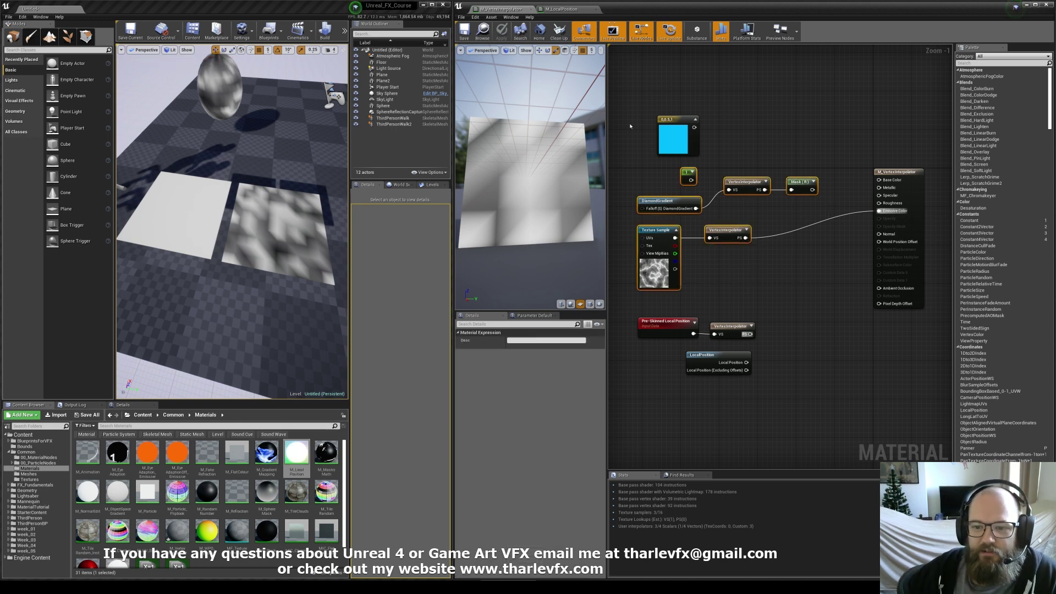
click(630, 127)
drag(724, 261, 676, 242)
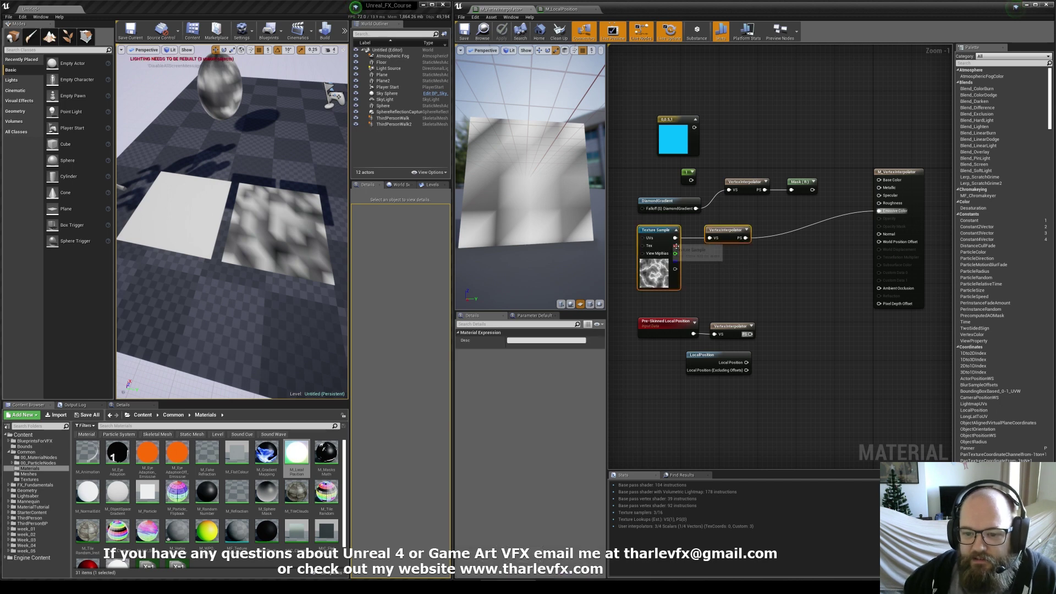
click(720, 254)
drag(746, 218, 730, 247)
click(746, 217)
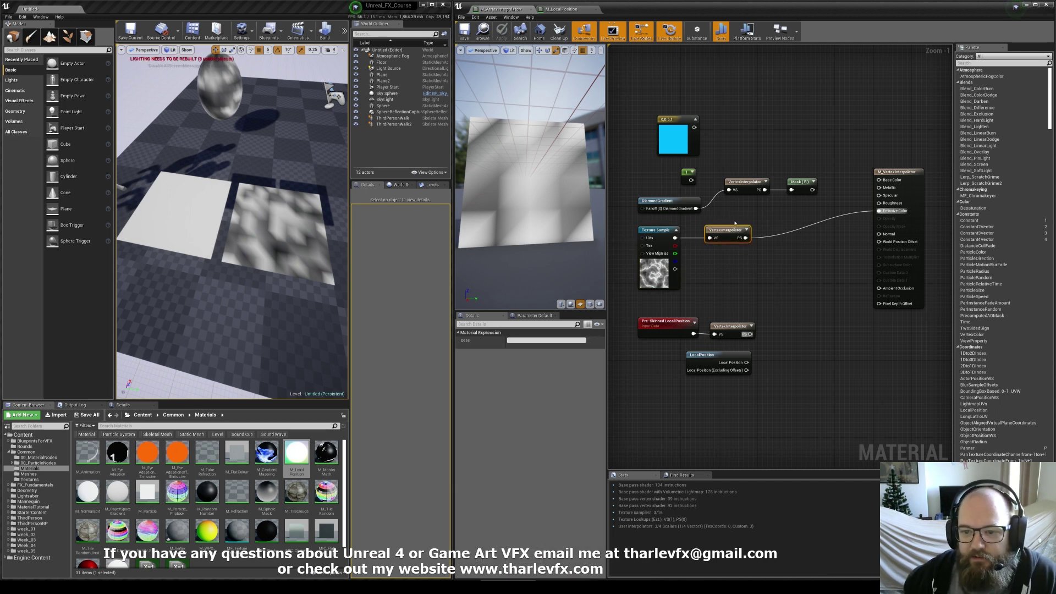
click(755, 221)
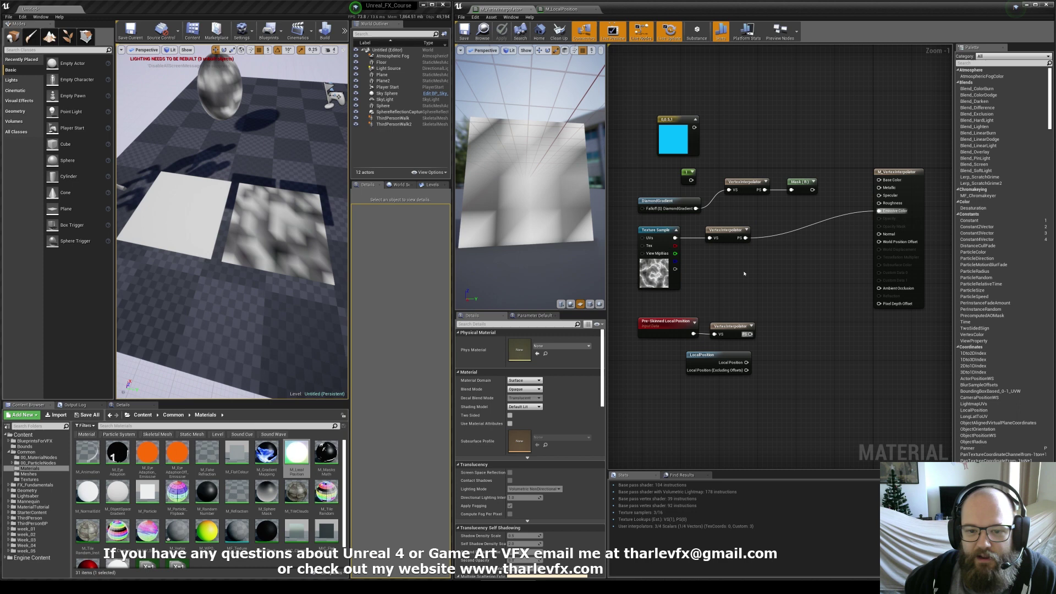
Connect the Mask (R) output of the DiamondGradient chain back into Emissive Color.
drag(812, 190, 878, 211)
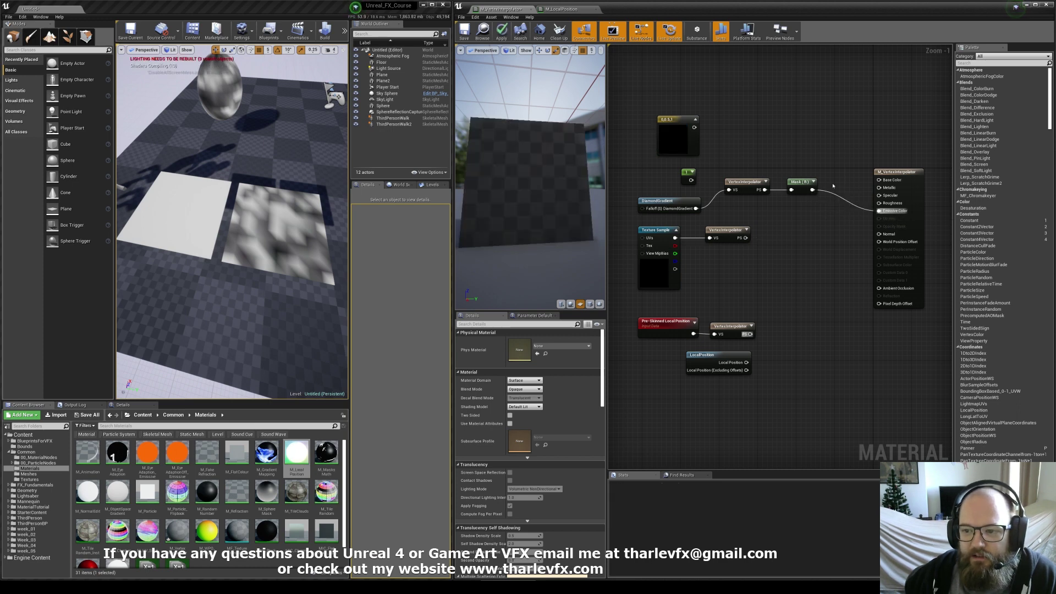
click(740, 193)
click(770, 256)
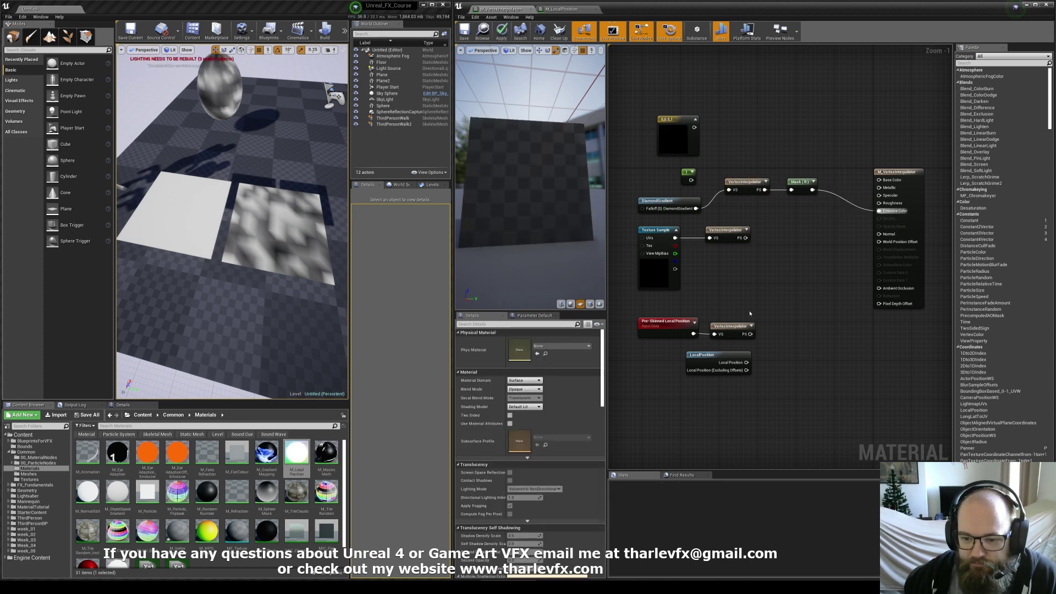
Read the Pre-Skinned Local Position node's description and try wiring its output directly into Emissive Color.
click(656, 326)
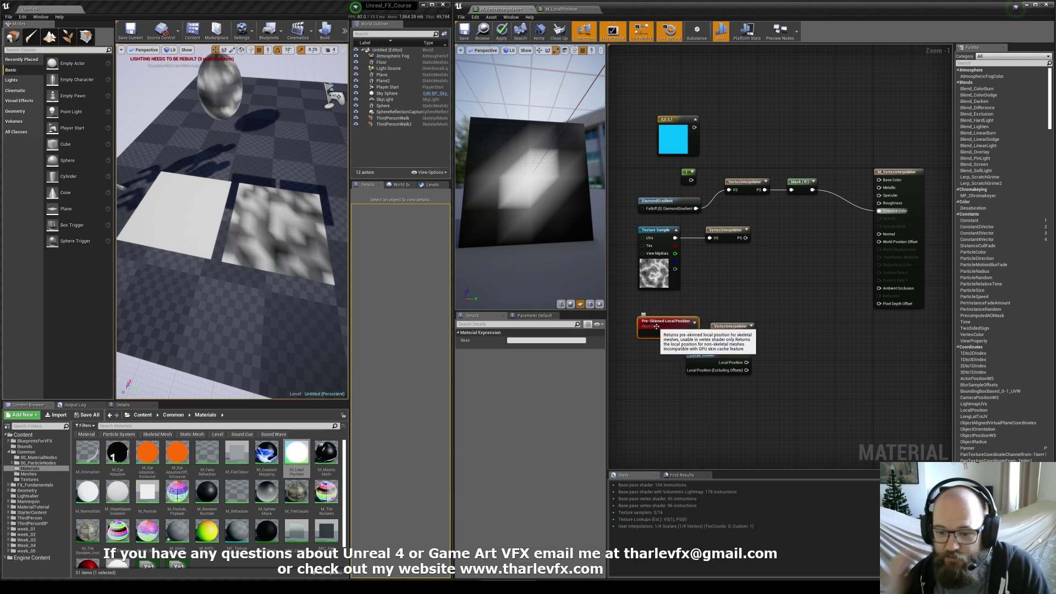
click(678, 304)
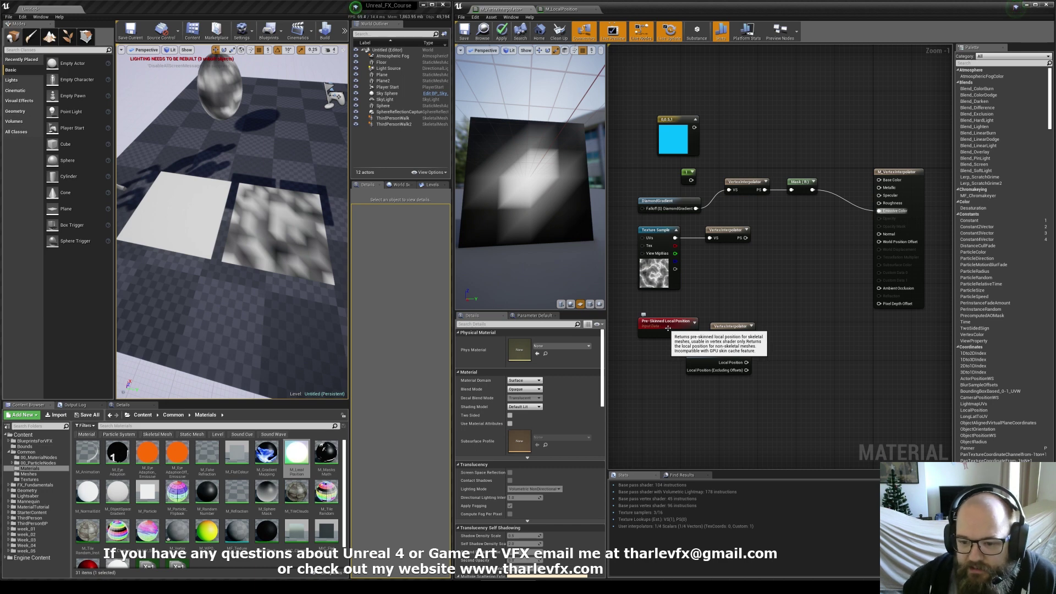
drag(672, 328, 879, 210)
click(691, 303)
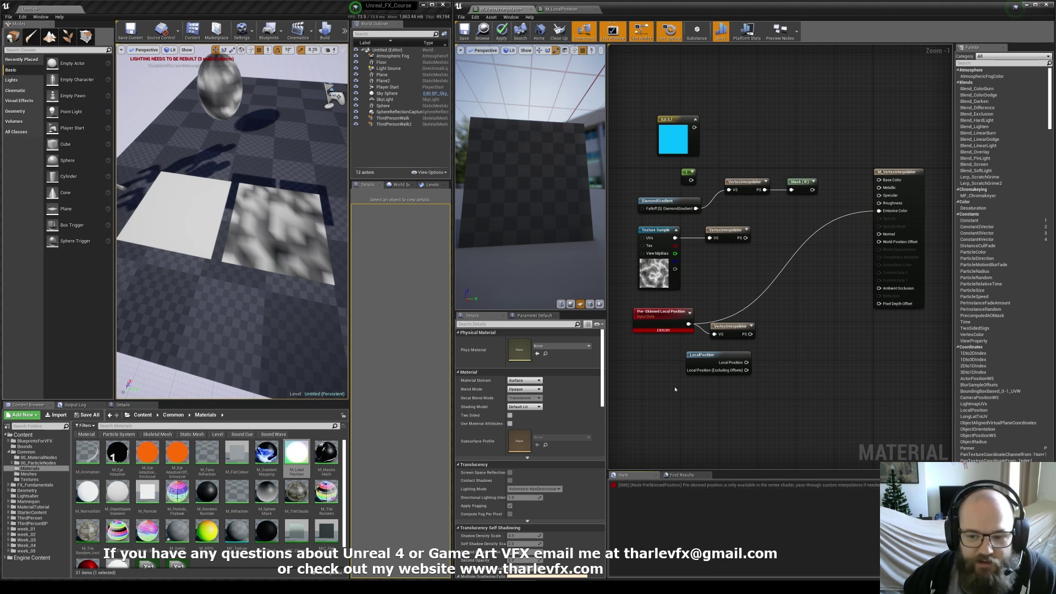
Reposition the Pre-Skinned Local Position and its VertexInterpolator, route that VertexInterpolator into Emissive Color, and apply the material.
drag(662, 311, 659, 316)
click(699, 313)
drag(726, 327, 726, 323)
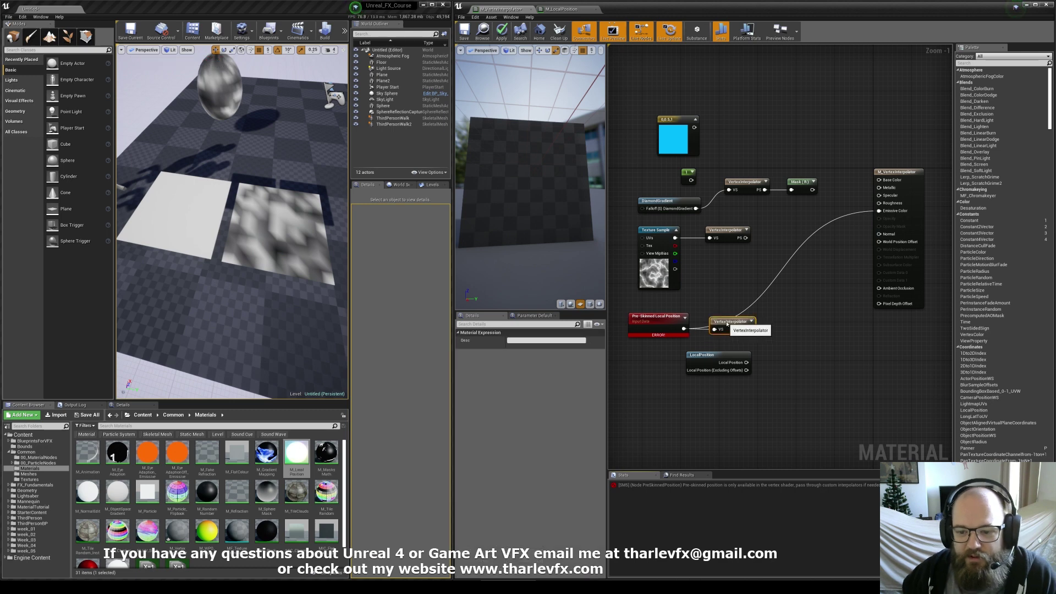
click(720, 303)
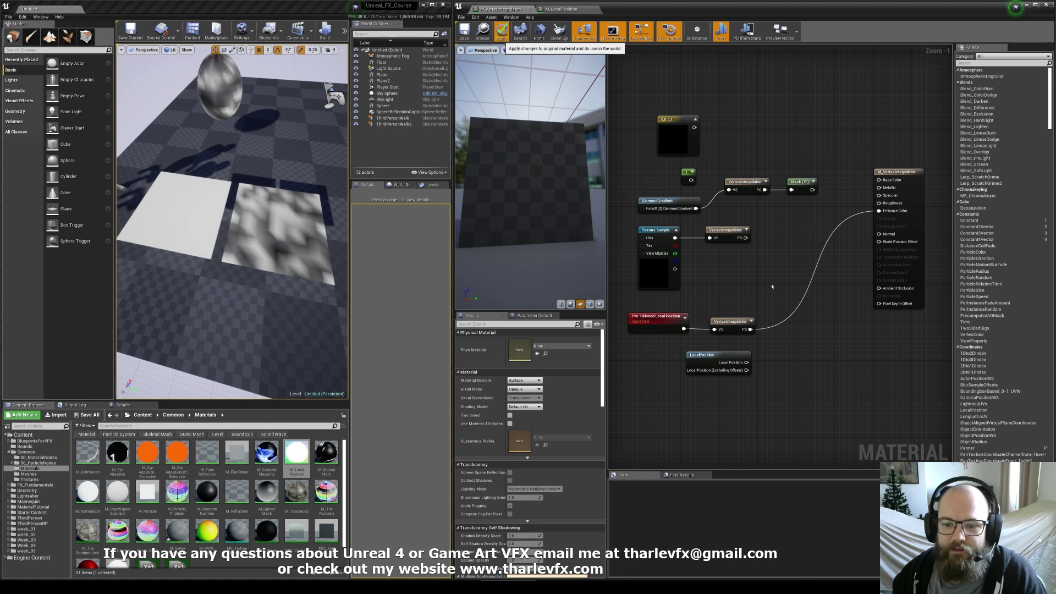
click(501, 32)
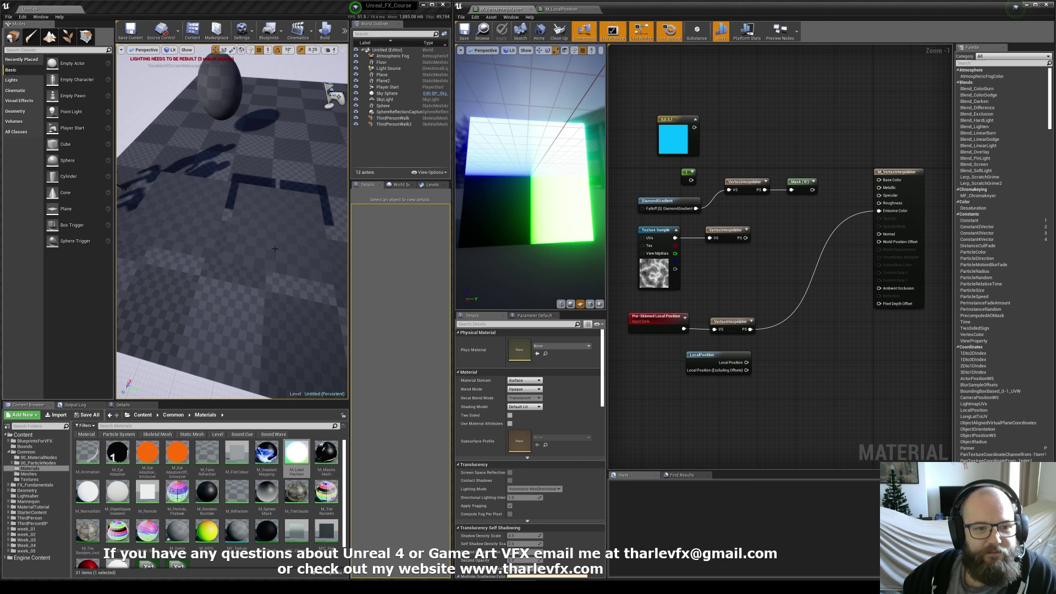
Focus the level viewport on the ThirdPersonWalk character, clear the selection, and inspect the material on both characters.
click(657, 319)
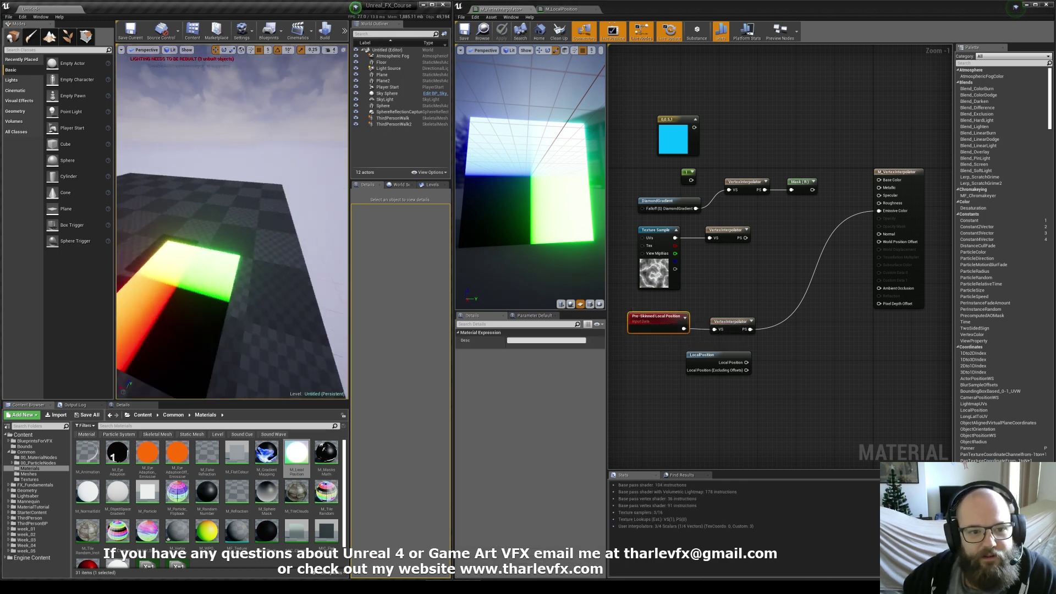
right_drag(237, 225, 184, 220)
click(279, 226)
key(f)
alt+drag(279, 226, 325, 227)
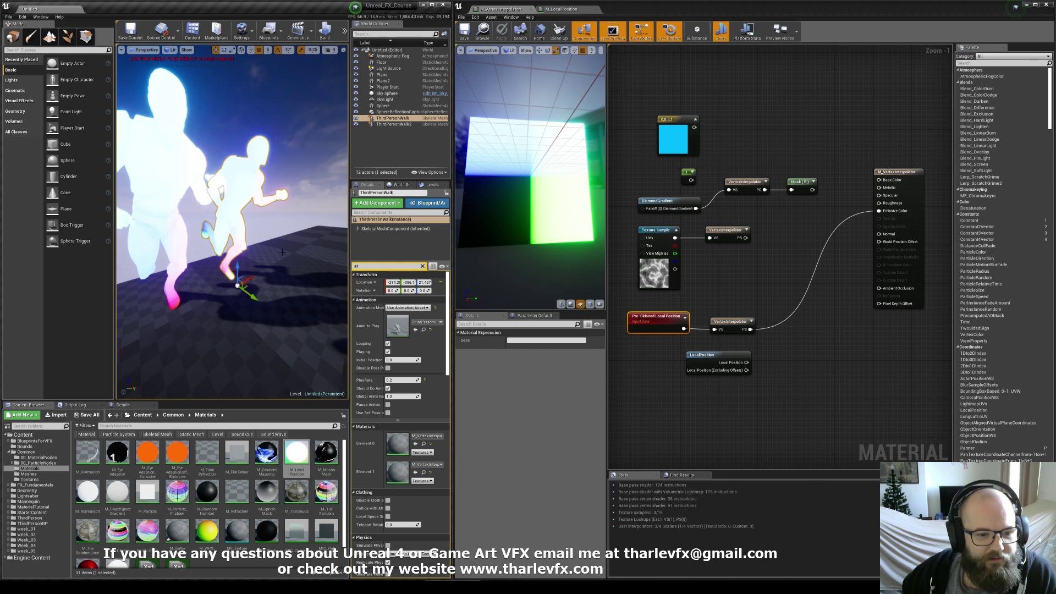
key(Escape)
alt+drag(282, 252, 319, 245)
Open the M_LocalPosition material assigned to ThirdPersonWalk2 to view its graph, and return to the M_VertexInterpolator graph.
click(177, 306)
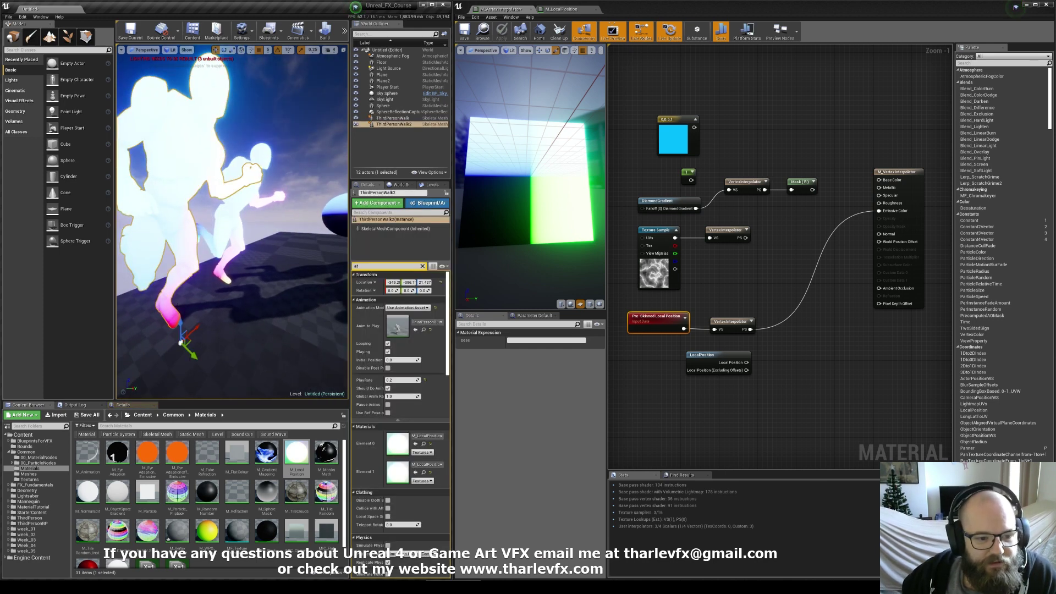
double_click(395, 442)
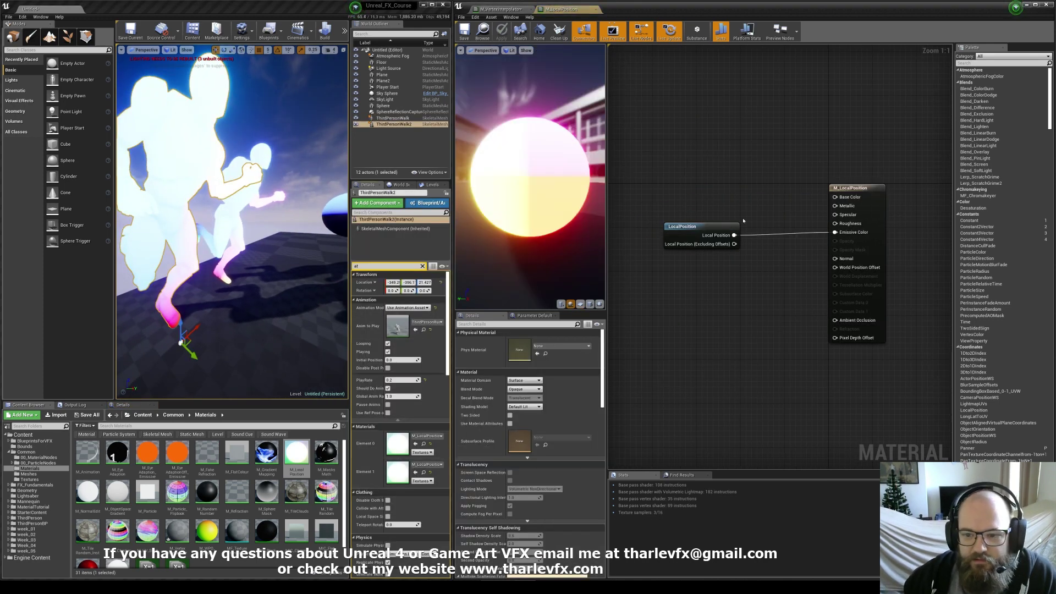
click(499, 9)
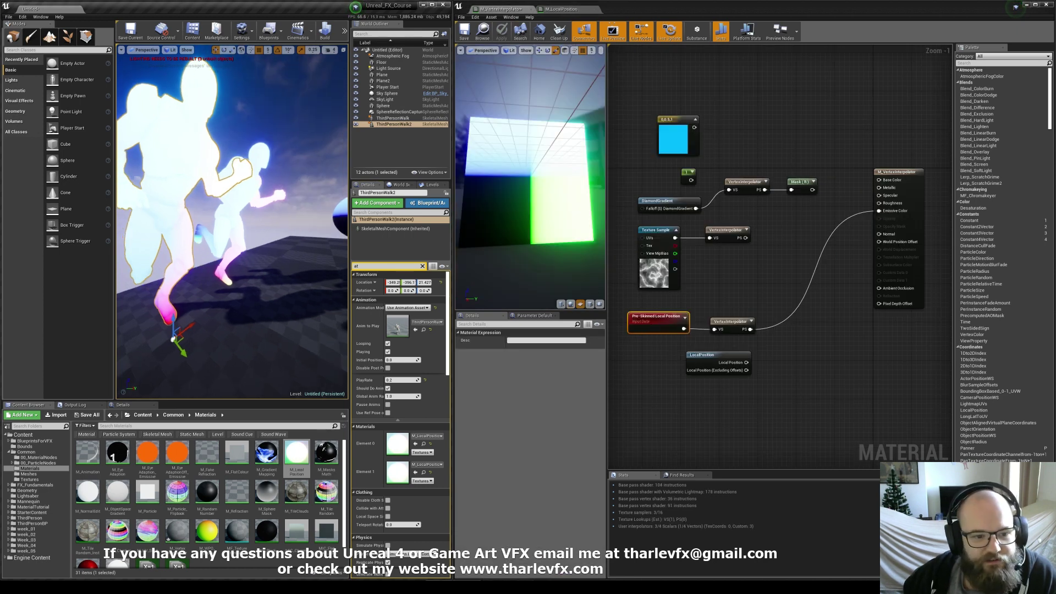
Clear the selection, run the level to watch the characters animate, and select ThirdPersonWalk.
key(Escape)
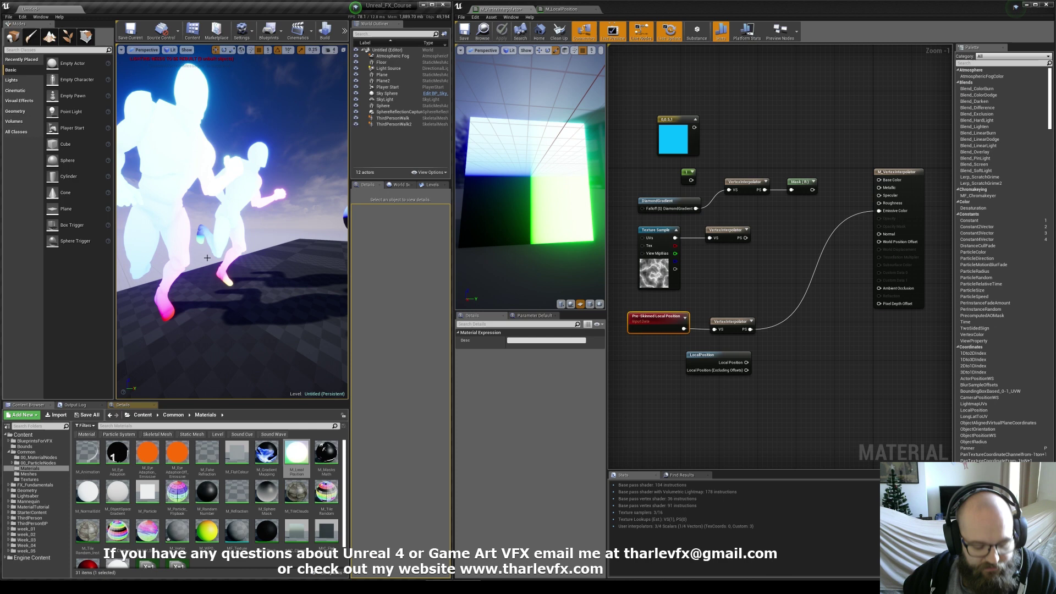
key(alt+p)
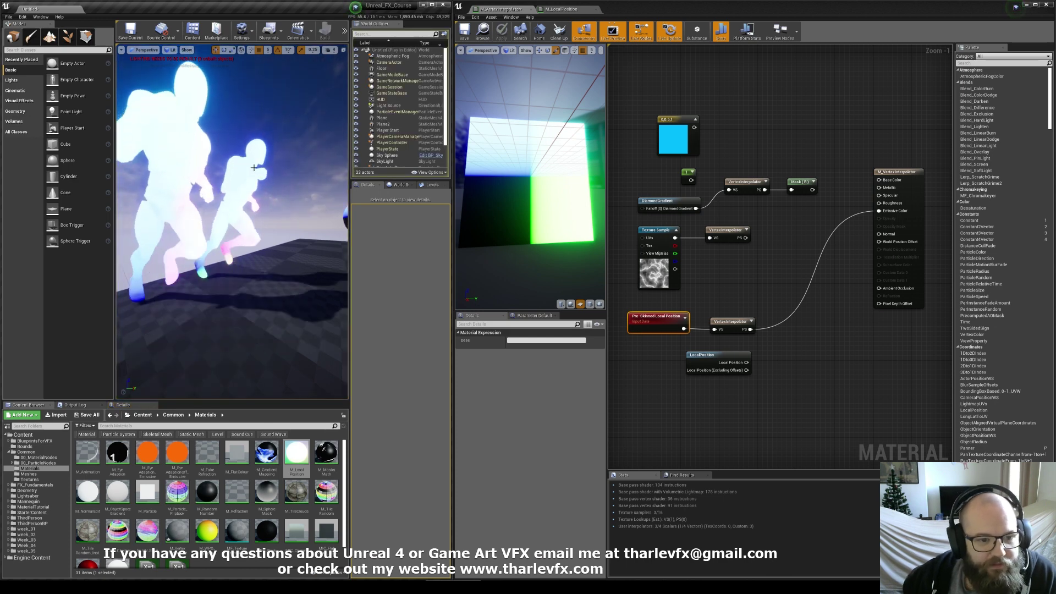
click(254, 167)
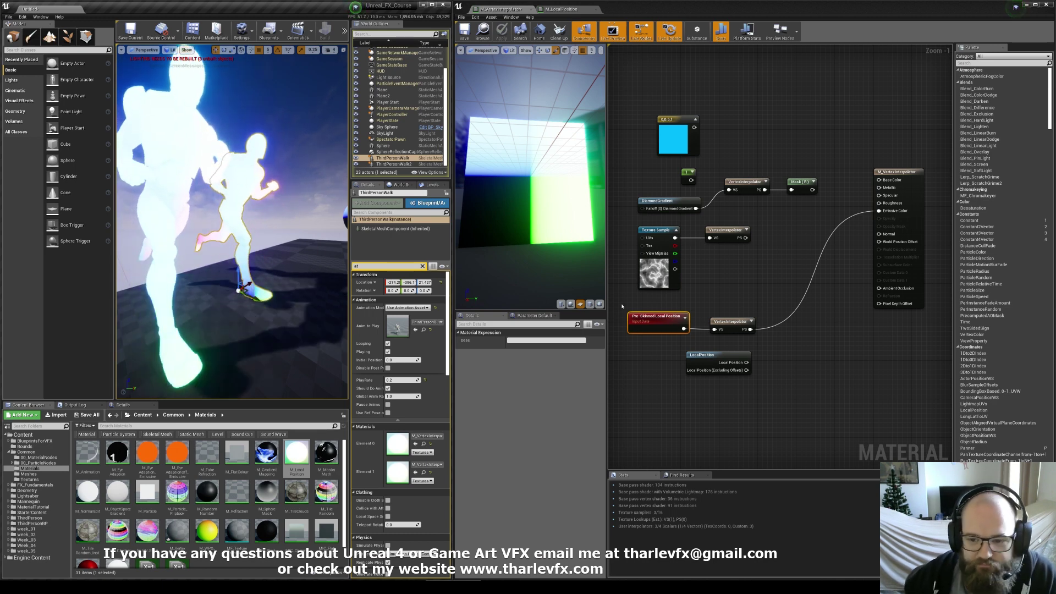
Move the lower VertexInterpolator node closer to the Pre-Skinned Local Position node.
click(729, 325)
drag(729, 326, 675, 334)
click(682, 311)
click(675, 340)
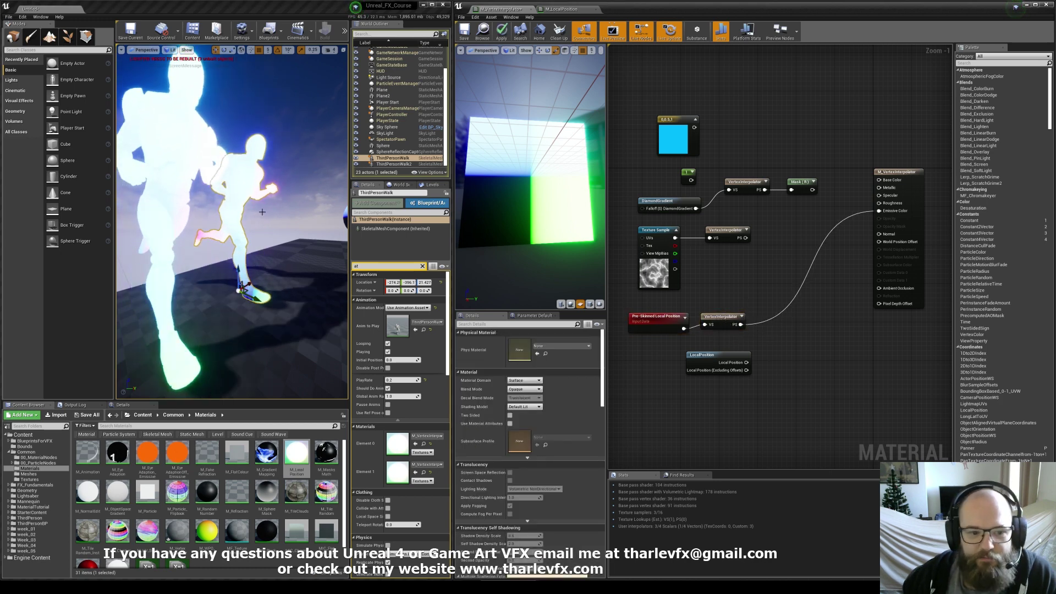
Stop the running level, run it again to compare the two animated characters' colors, and stop it.
click(249, 231)
key(Escape)
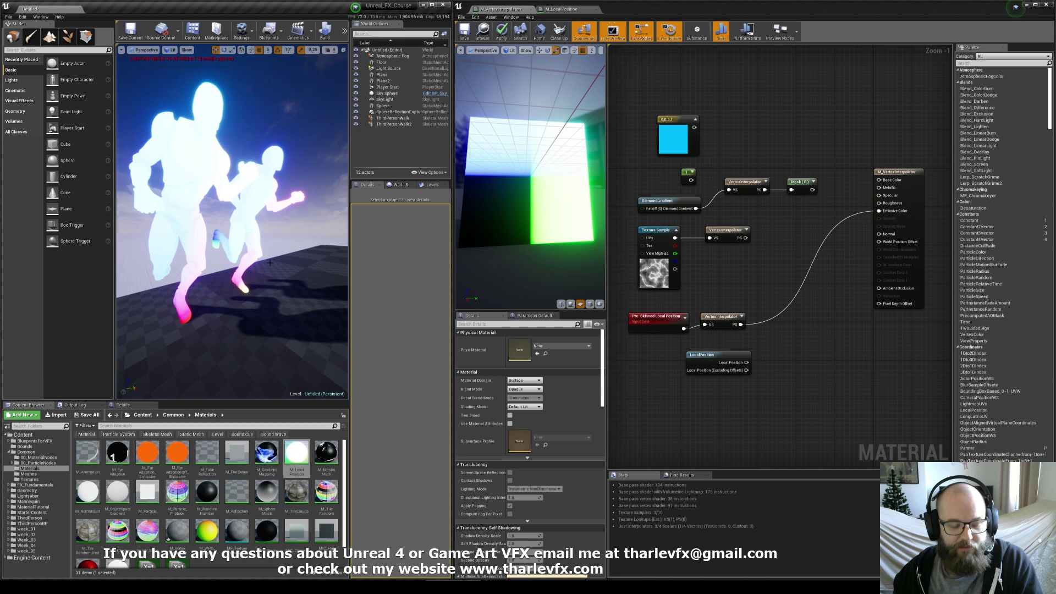
key(alt+p)
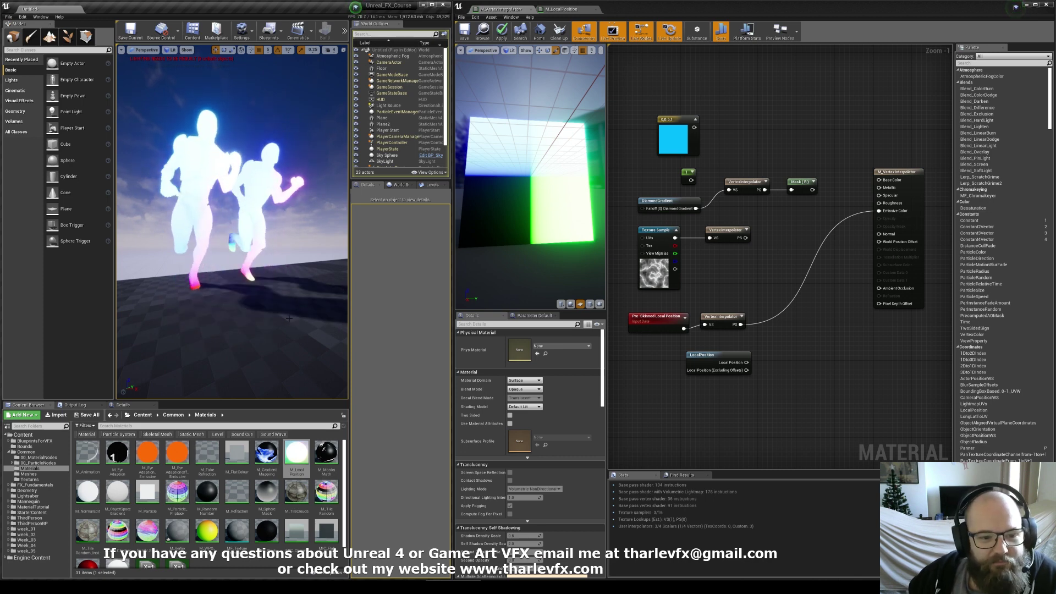
key(Escape)
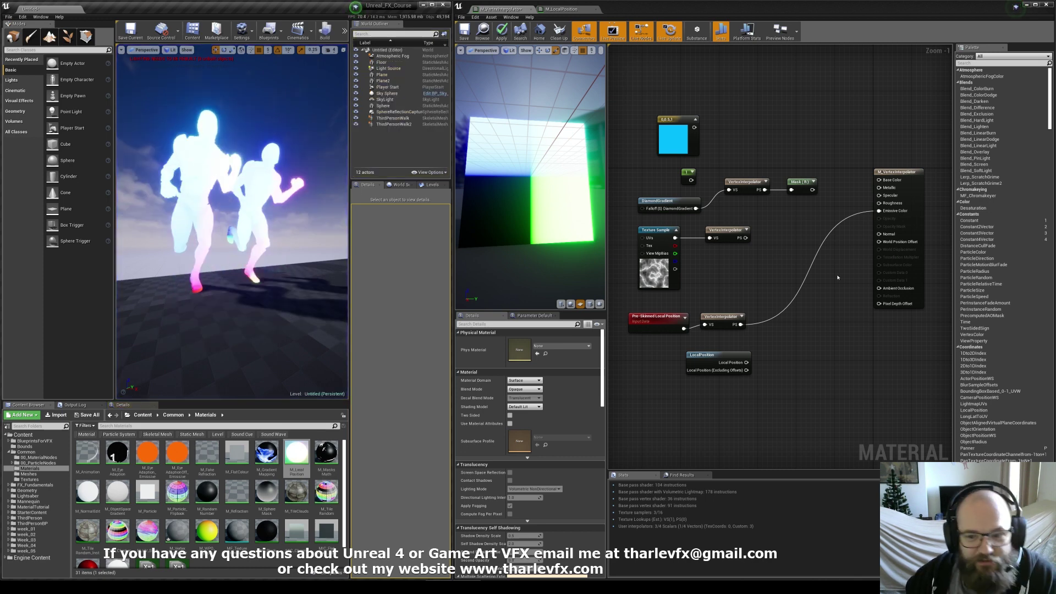
Open the M_RandomNumber material and examine its graph from the Object Position node through to the VertexInterpolator node.
click(523, 23)
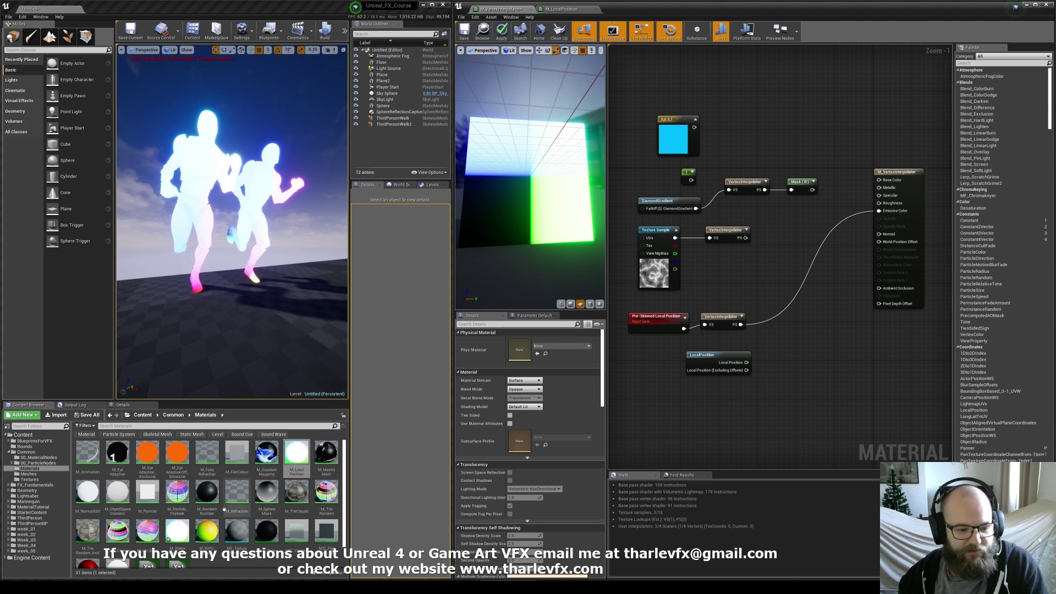
double_click(209, 494)
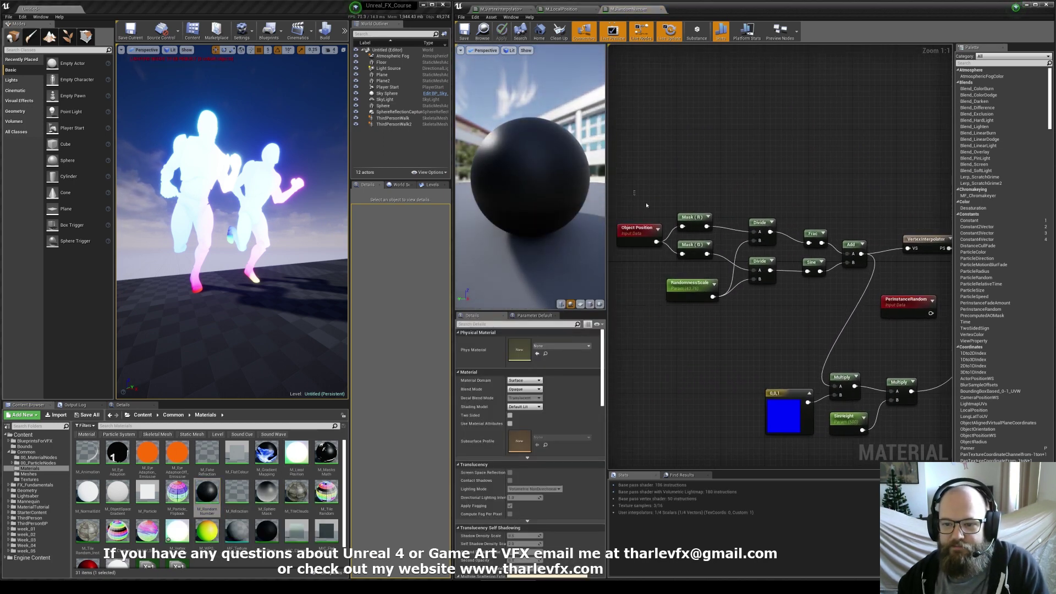
drag(646, 205, 850, 302)
drag(665, 205, 630, 247)
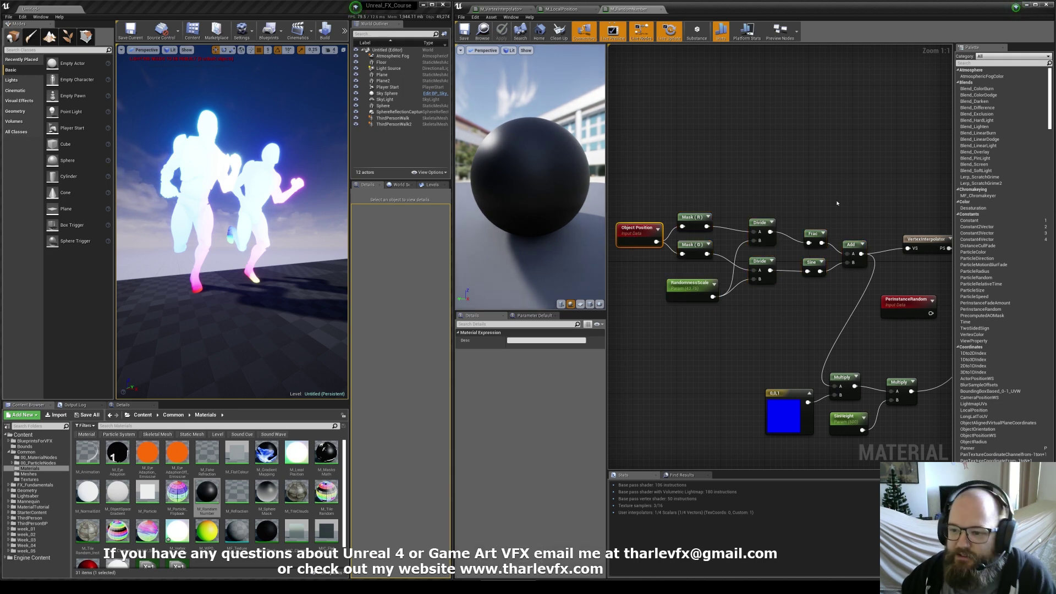
right_drag(837, 204, 801, 194)
click(889, 234)
click(871, 204)
right_drag(871, 204, 789, 196)
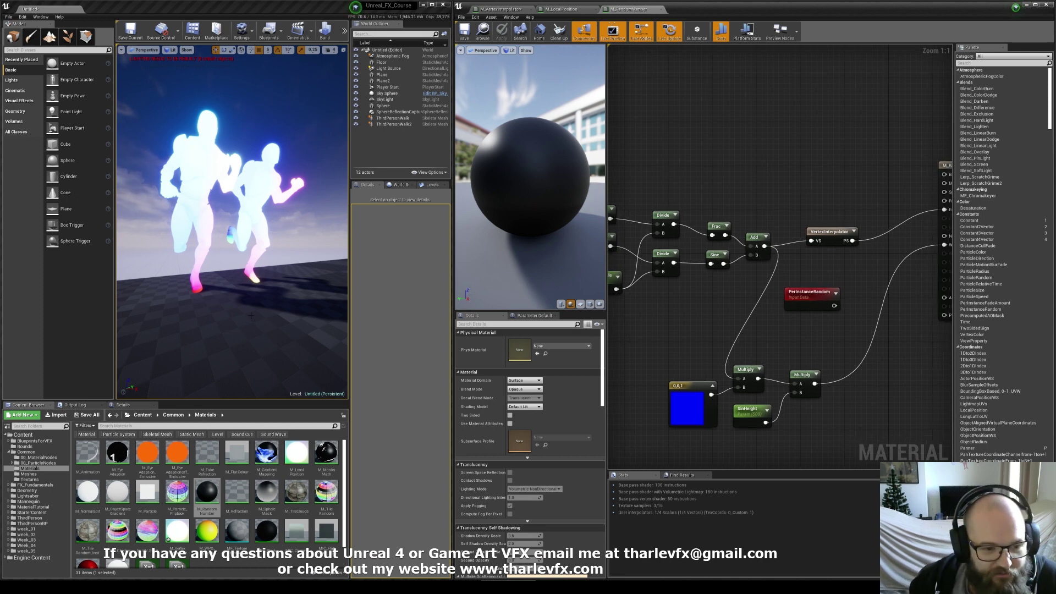
right_drag(674, 182, 690, 191)
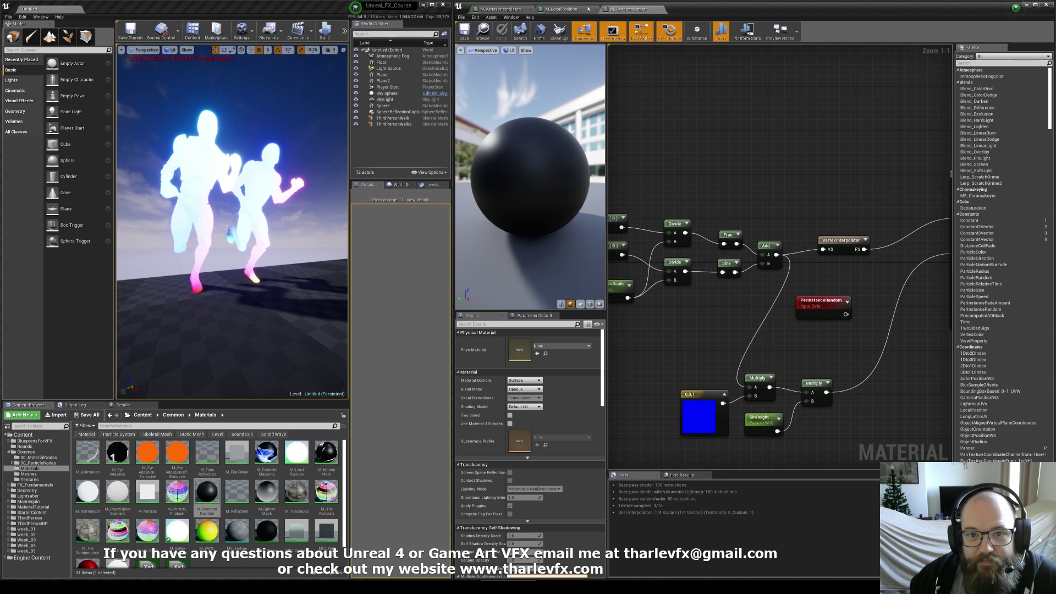
Return to the M_VertexInterpolator graph, find the customized UV setting in the material details, and set Num Customized UVs to 4.
click(584, 9)
click(502, 9)
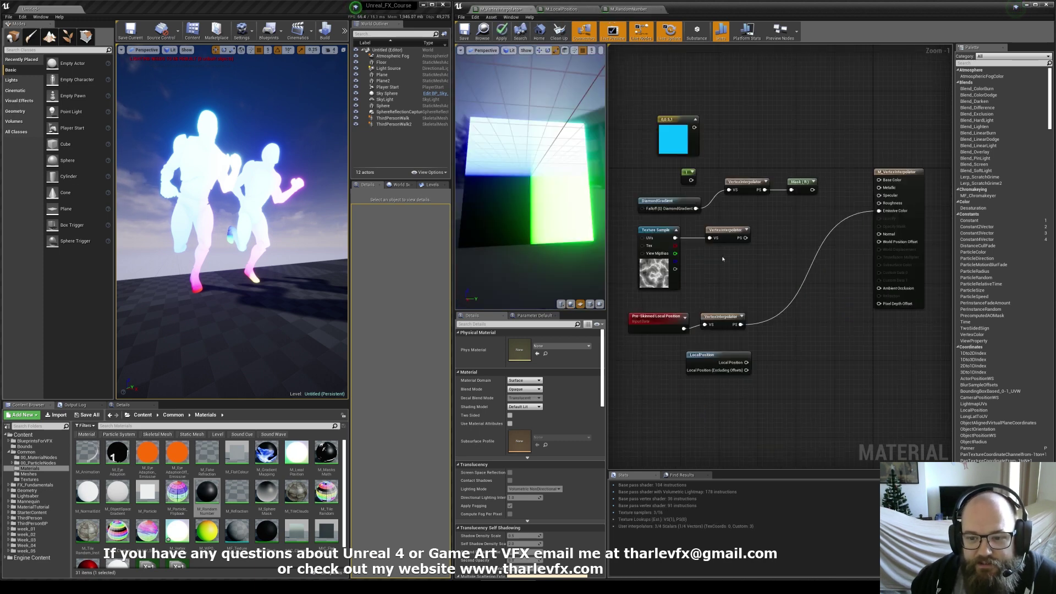
right_drag(738, 290, 743, 282)
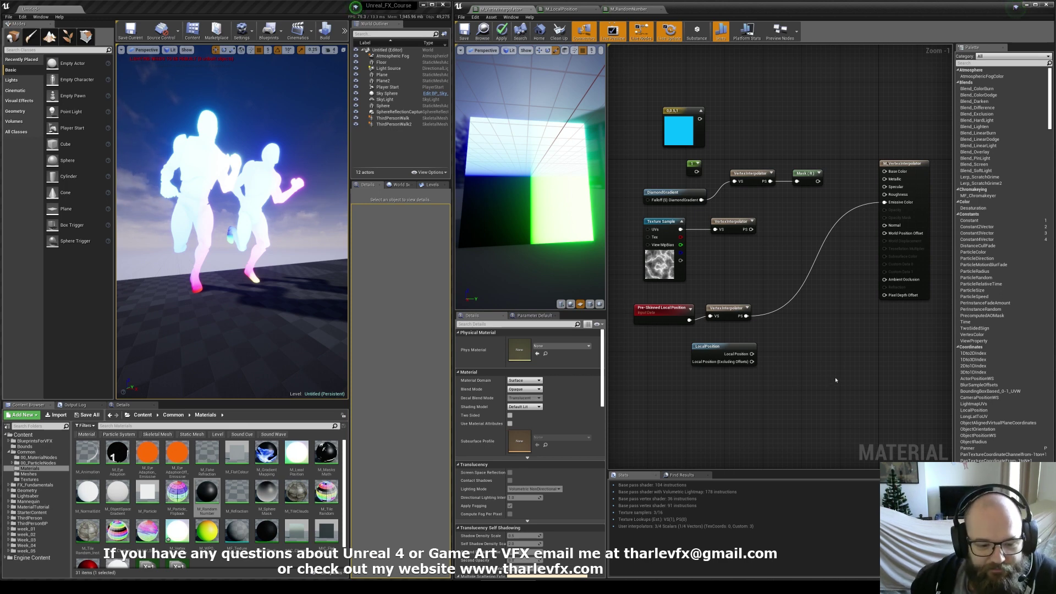
click(504, 324)
text(cust)
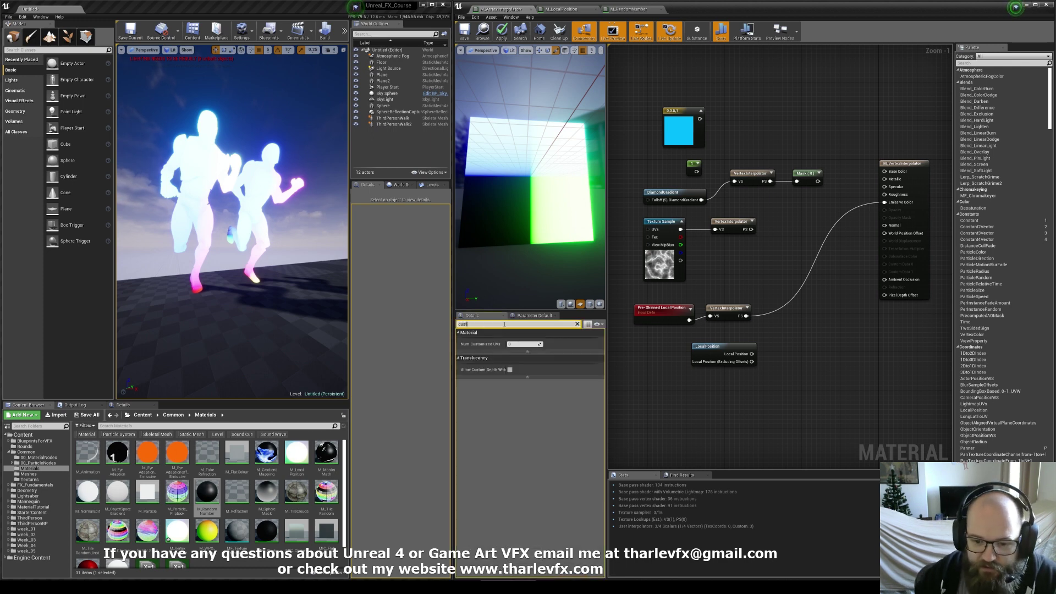
click(526, 344)
text(4)
key(Return)
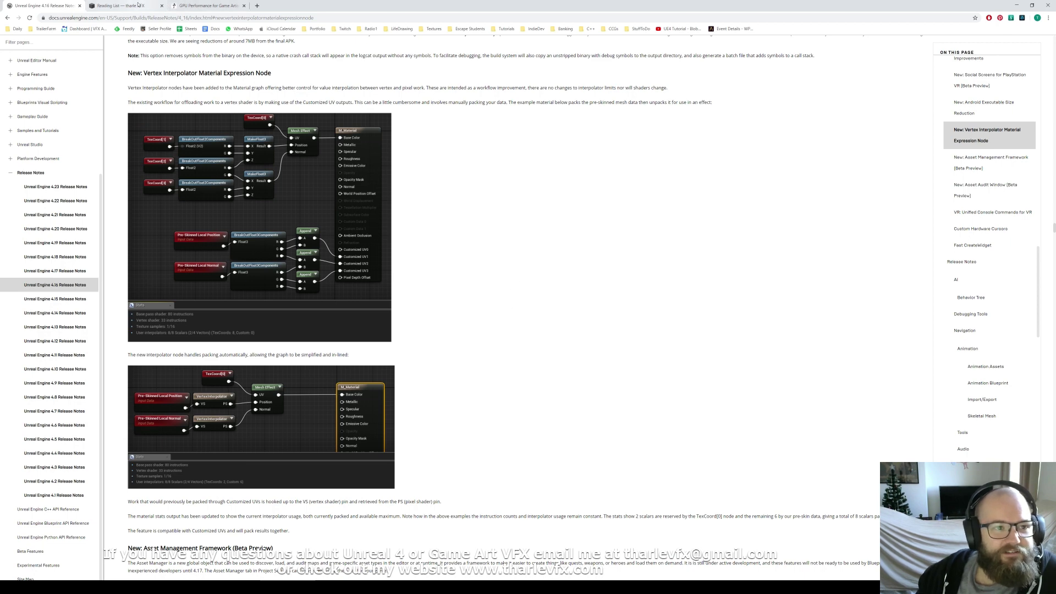
Minimize the browser's release notes, reopen the M_RandomNumber graph in Unreal, and examine its VertexInterpolator and World Position Offset branches.
click(1016, 5)
right_drag(718, 419, 725, 421)
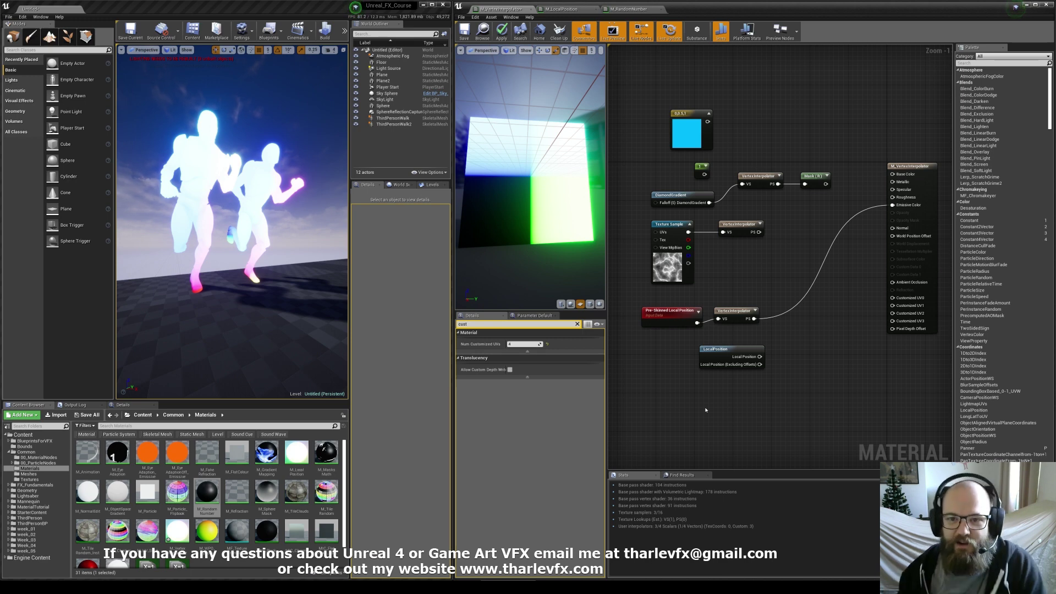
click(632, 10)
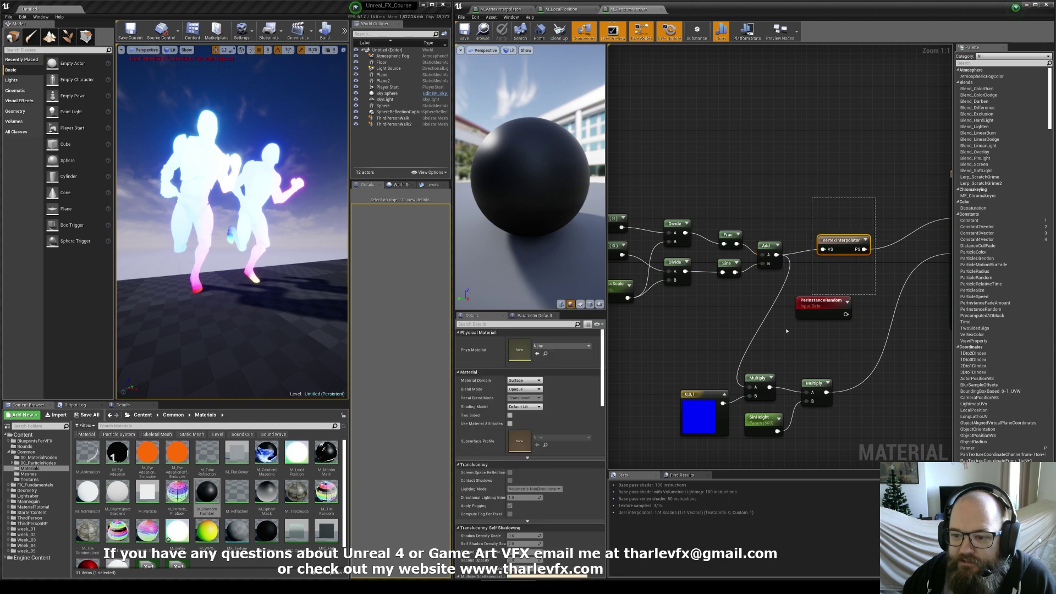
scroll(828, 325, down, 2)
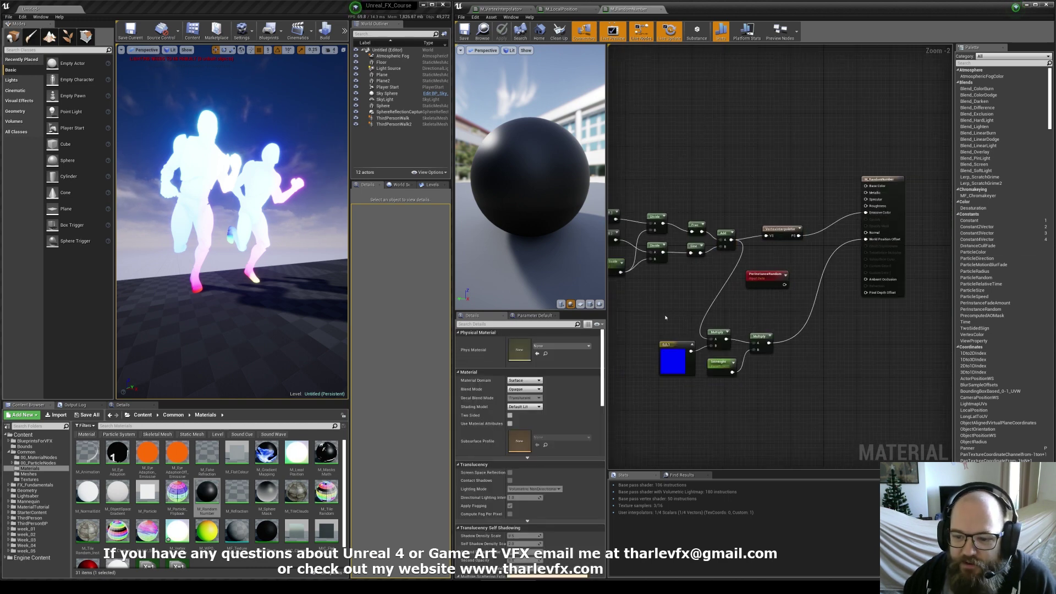
drag(639, 306, 815, 391)
right_drag(696, 299, 798, 351)
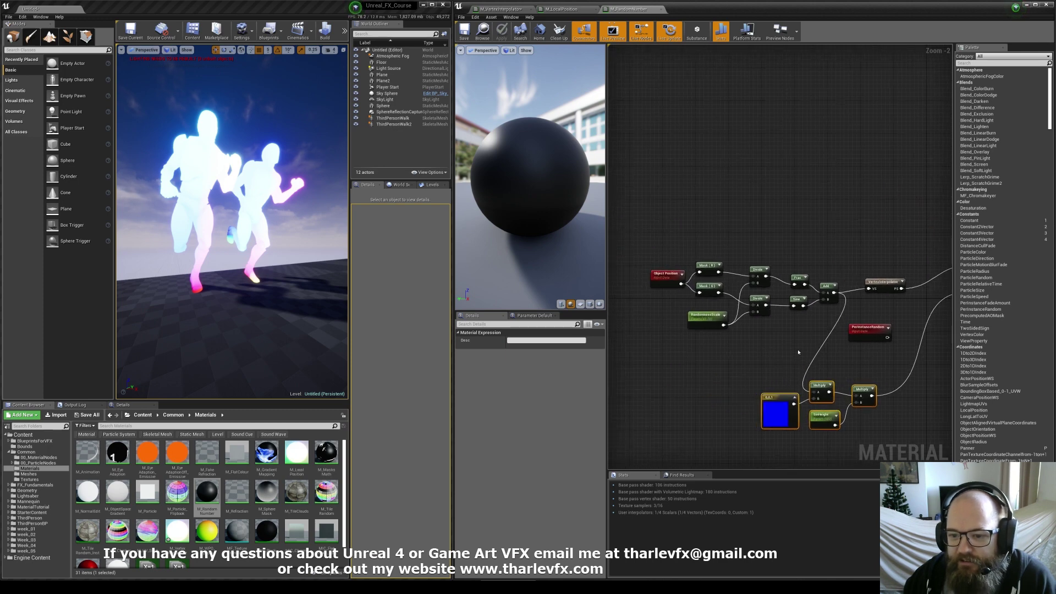
drag(819, 333, 744, 243)
click(742, 242)
right_drag(812, 265, 753, 232)
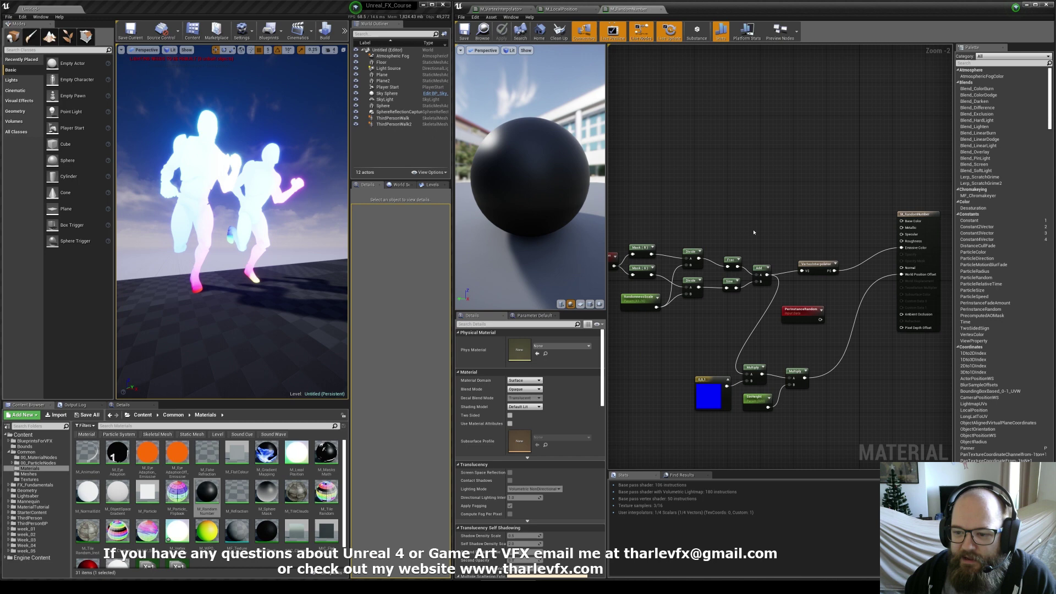
Examine the Object Position calculation chain in M_RandomNumber, clear the selection, and return to the M_VertexInterpolator graph.
right_drag(779, 193, 806, 186)
drag(806, 185, 625, 316)
click(776, 226)
drag(626, 216, 614, 277)
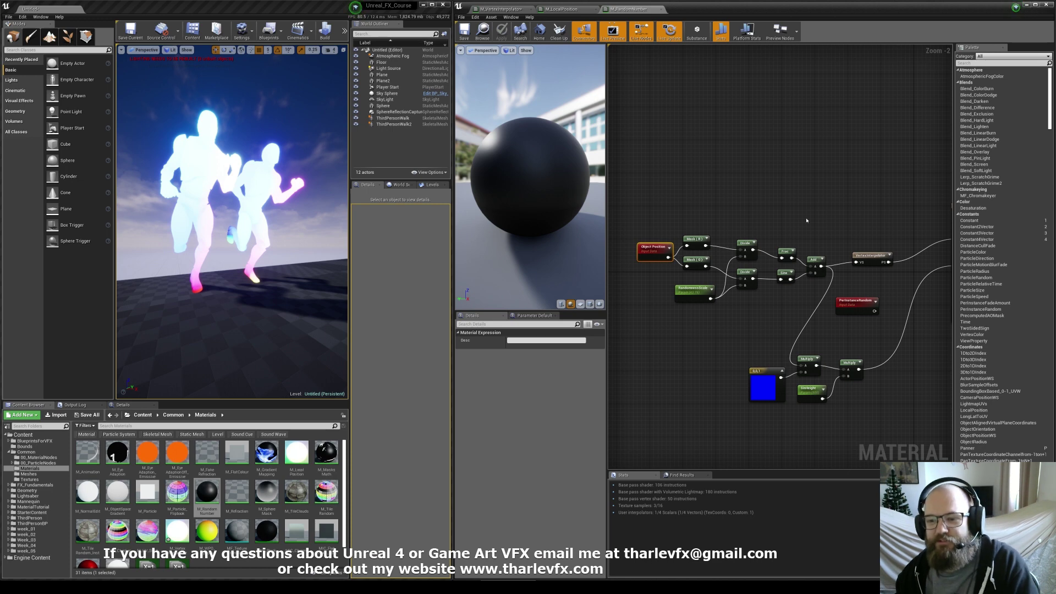
right_drag(795, 220, 772, 202)
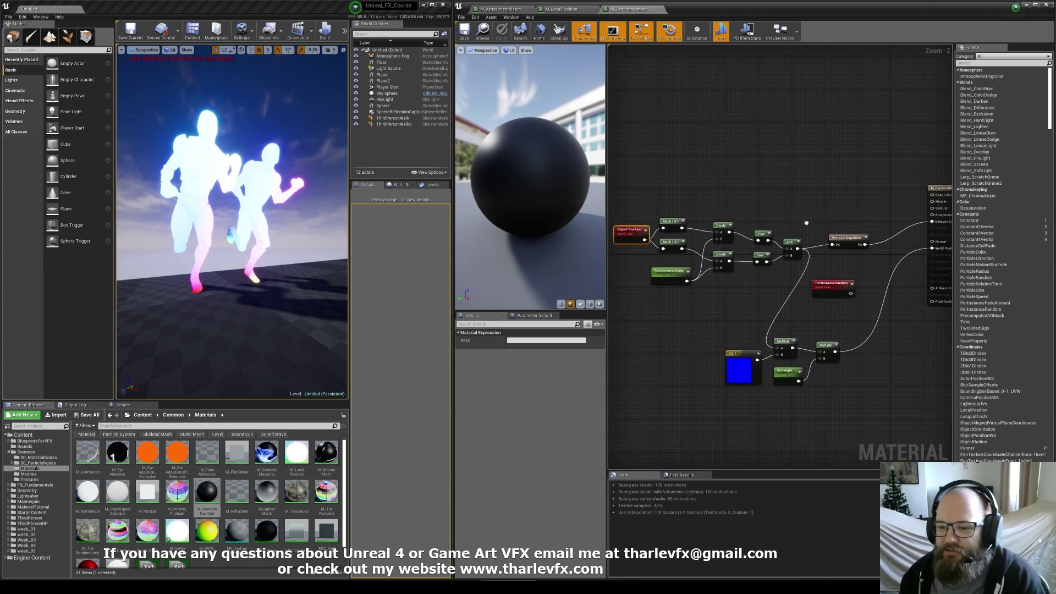
right_drag(807, 222, 806, 200)
click(718, 179)
right_drag(790, 163, 802, 191)
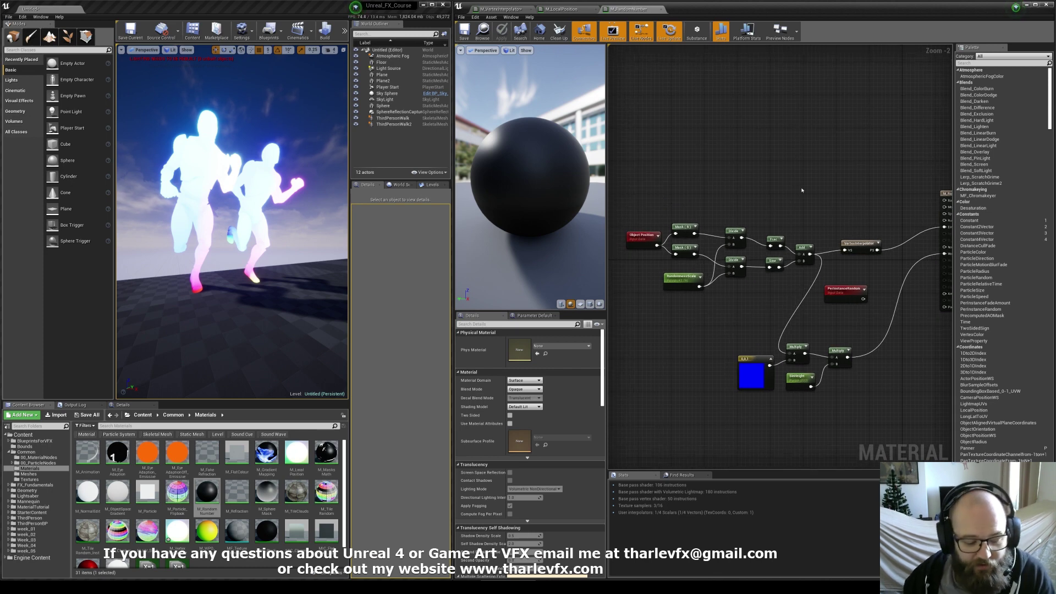
click(563, 10)
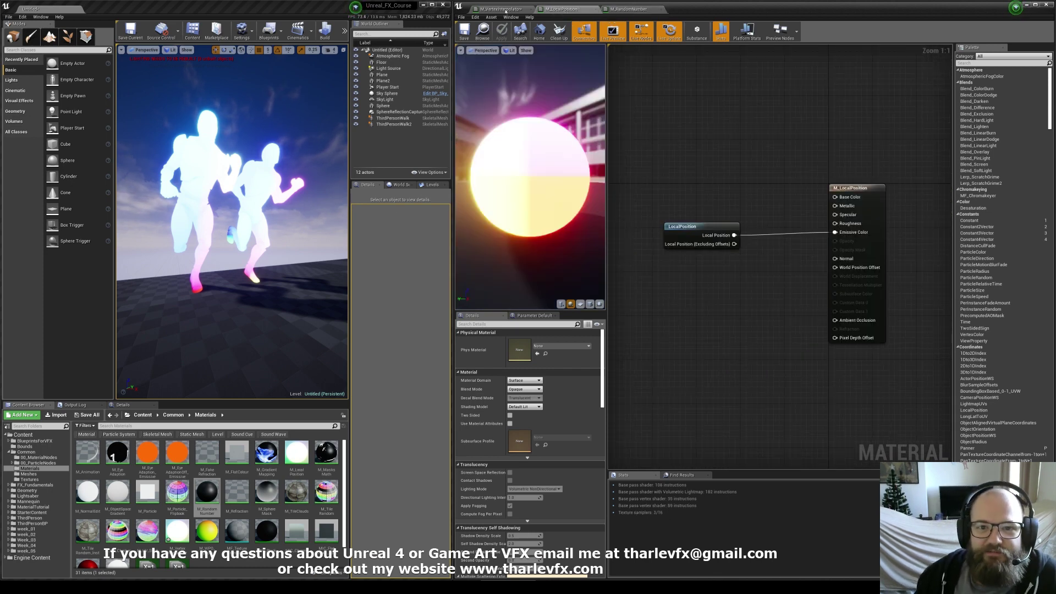
click(506, 9)
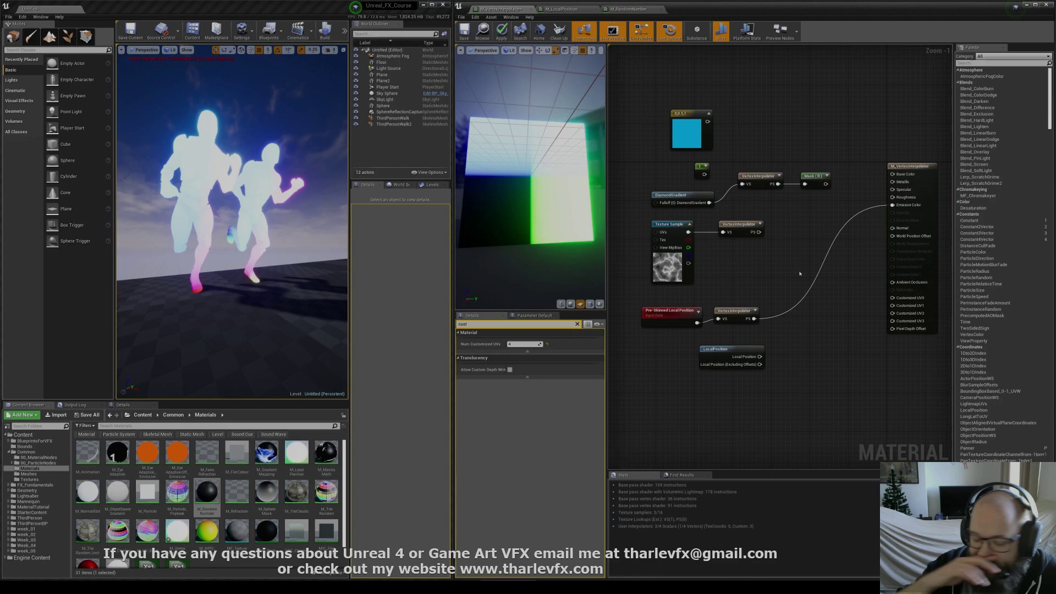